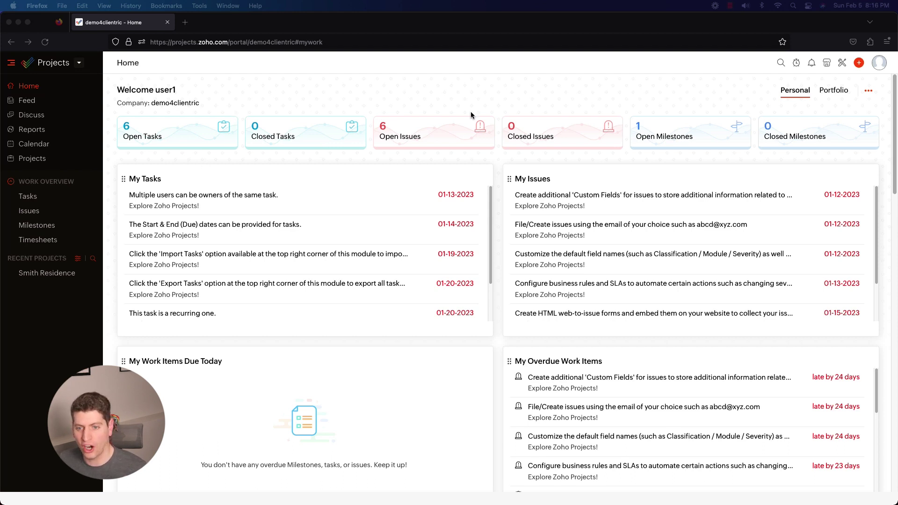
Go to Setup > Task Automation > Blueprint to see the unpublished Roofing Task blueprint.
click(841, 63)
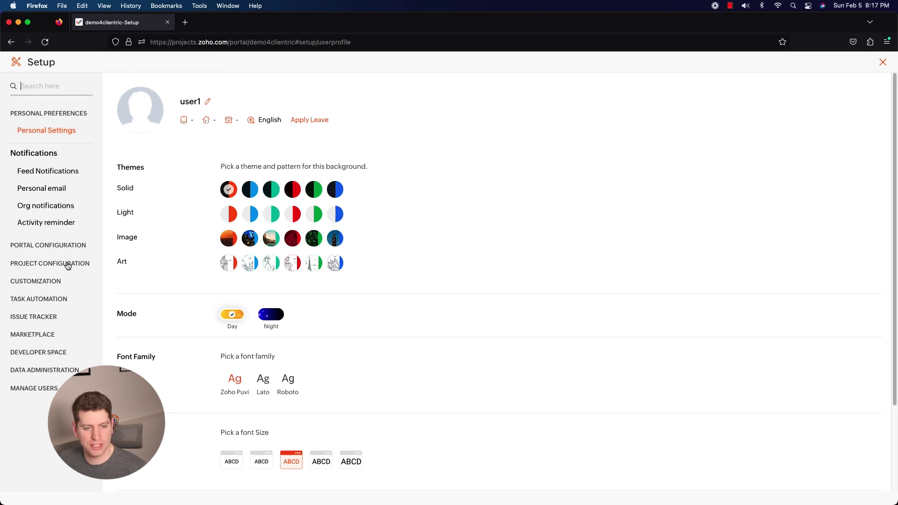
click(49, 299)
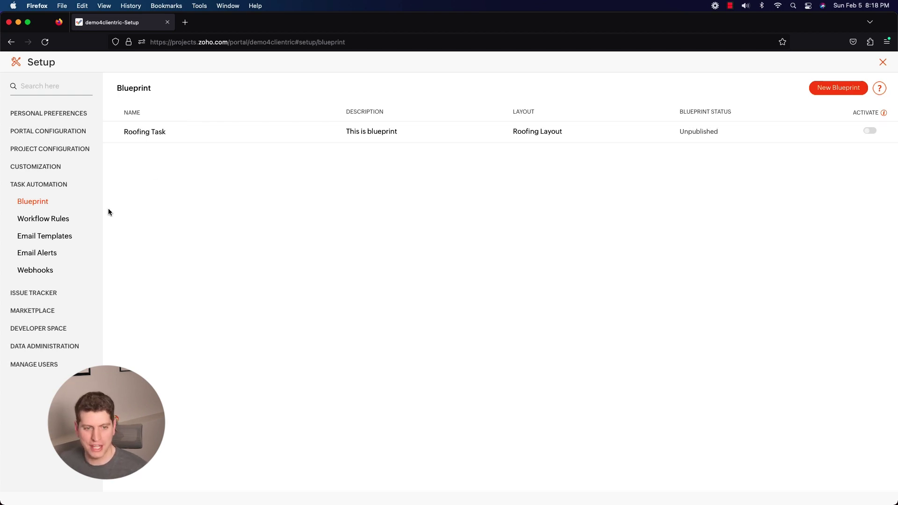
Start a new workflow rule, cancel it unsaved, and move on to Email Templates.
click(41, 217)
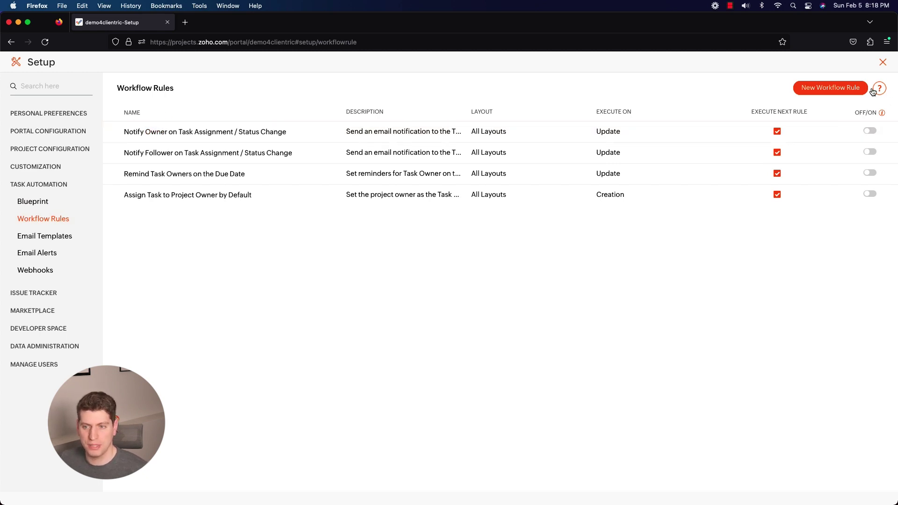
click(842, 95)
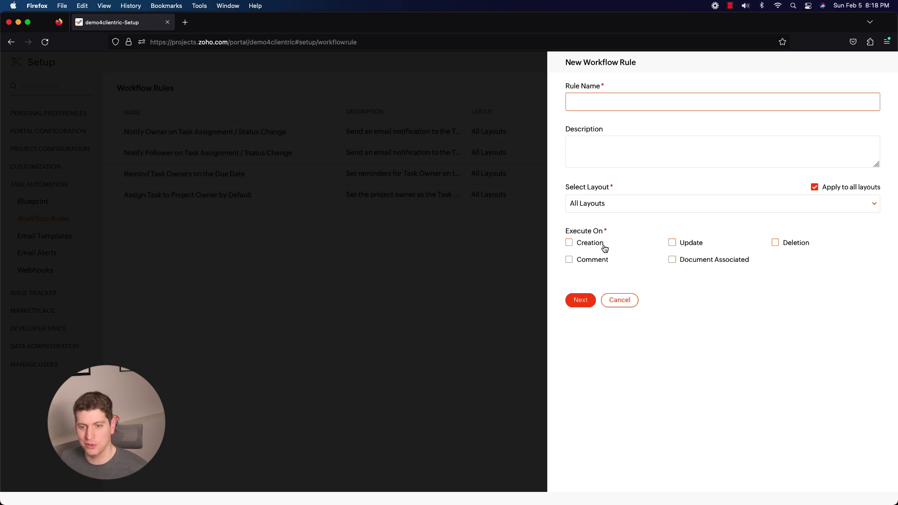
click(583, 307)
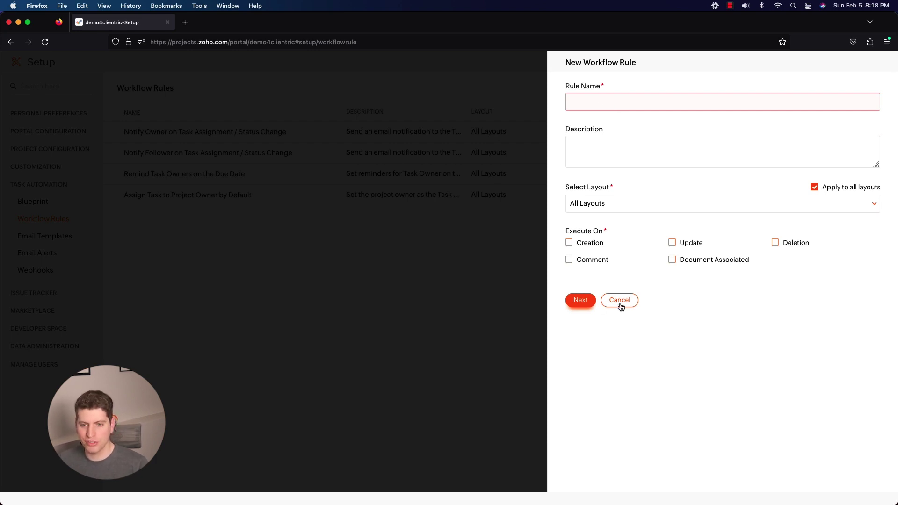
click(619, 301)
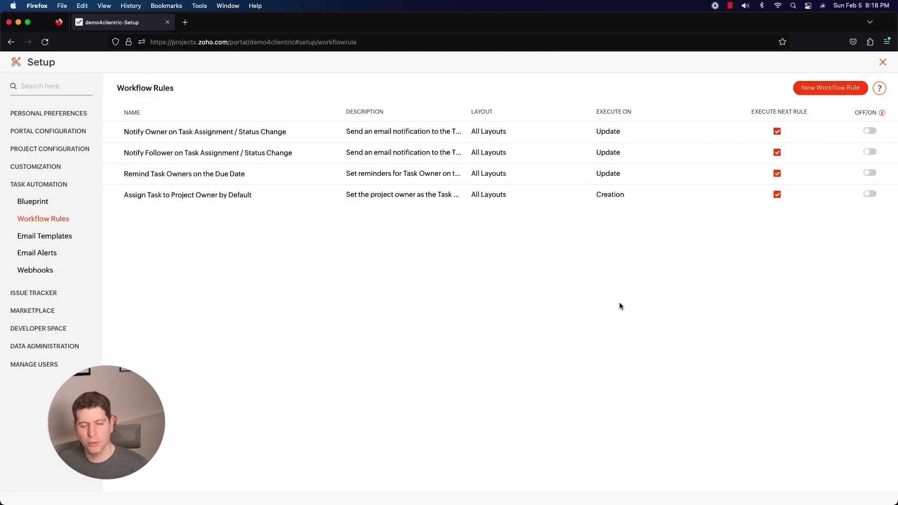
click(55, 236)
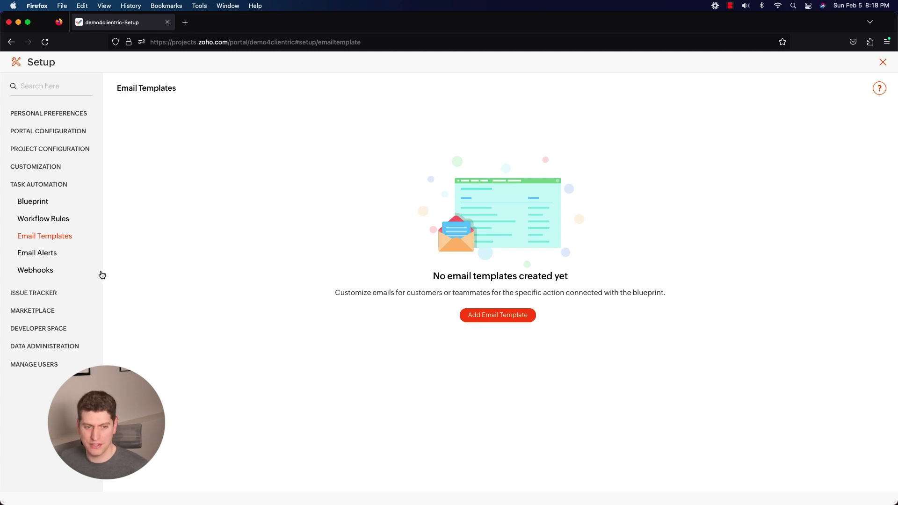
Browse Email Alerts and Webhooks, then open the Roofing Task blueprint for editing.
click(43, 260)
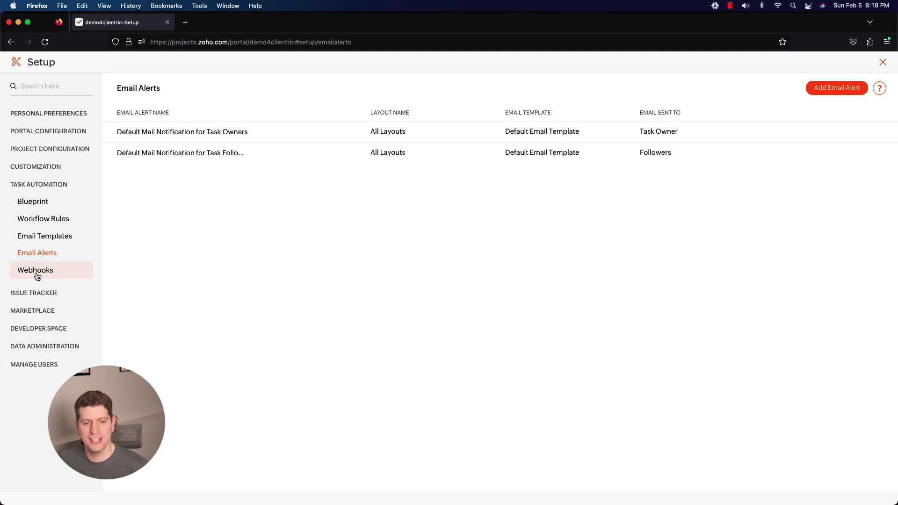
click(36, 274)
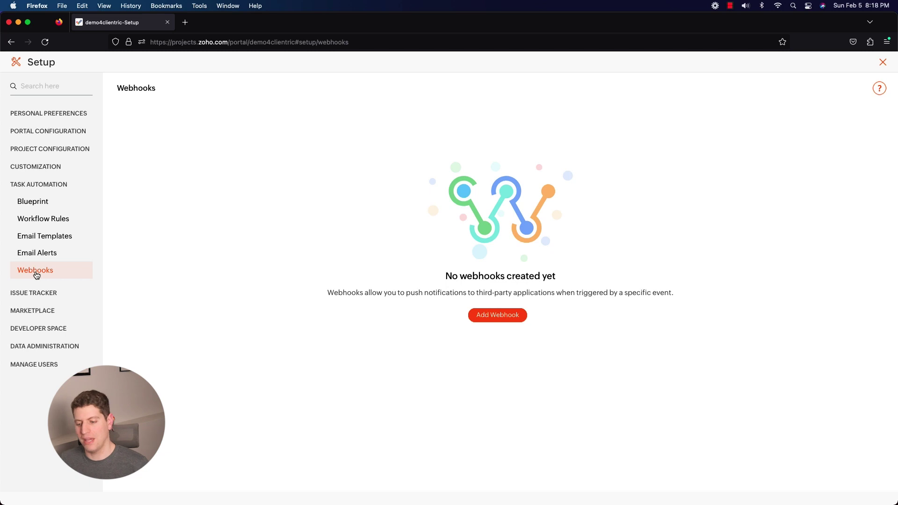
click(22, 202)
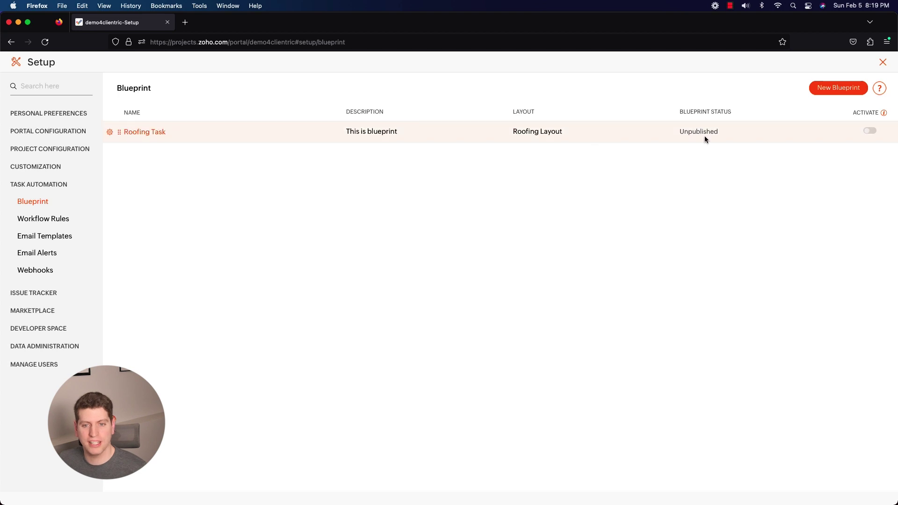
click(141, 134)
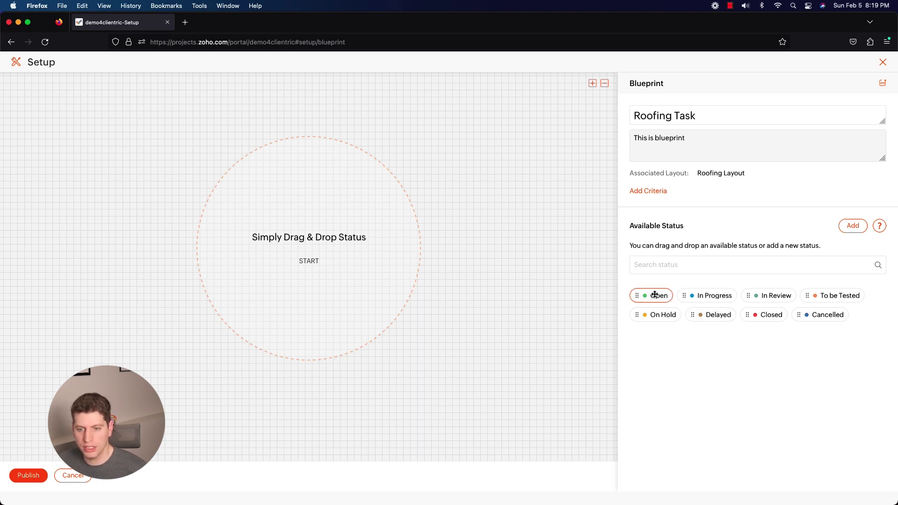
Place the Open and In Progress statuses and link Open to In Progress.
drag(654, 295, 313, 152)
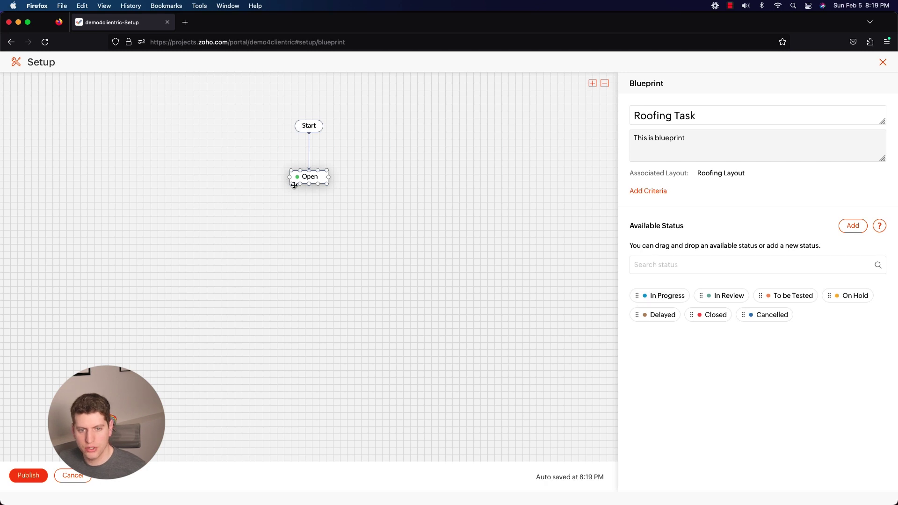
drag(653, 294, 300, 226)
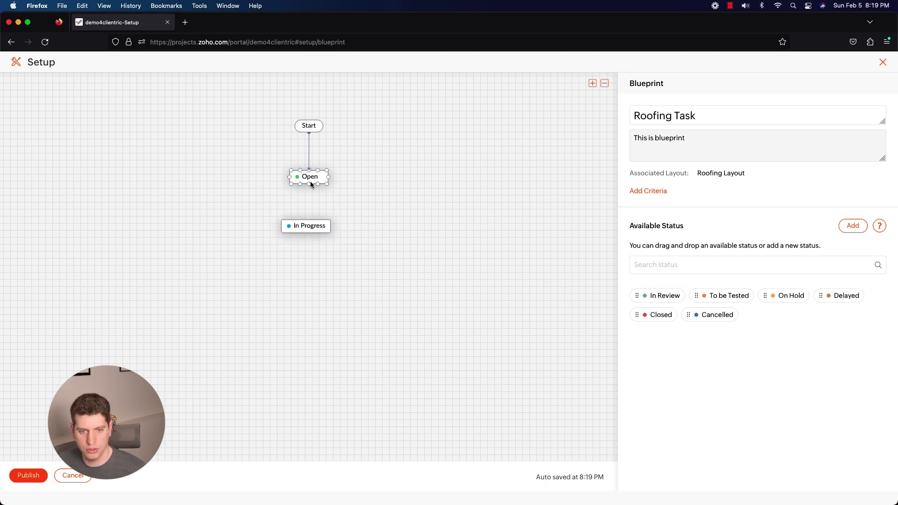
mouse_move(309, 185)
drag(309, 184, 313, 226)
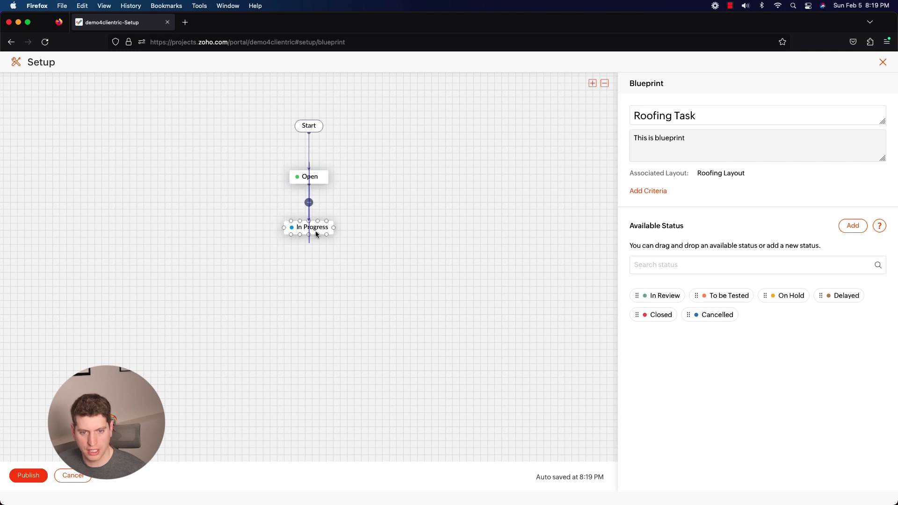
click(304, 184)
click(308, 226)
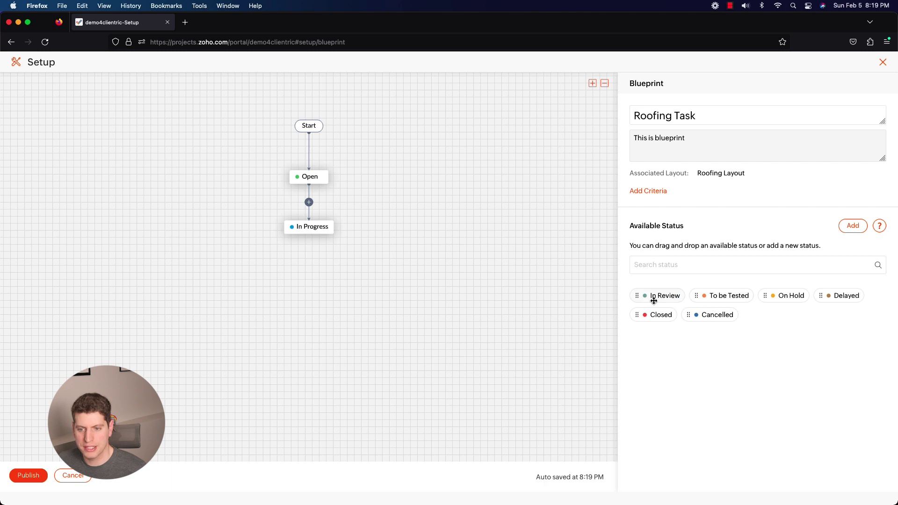
Add In Review, To be Tested, On Hold and Cancelled, each linked from In Progress.
drag(659, 298, 248, 272)
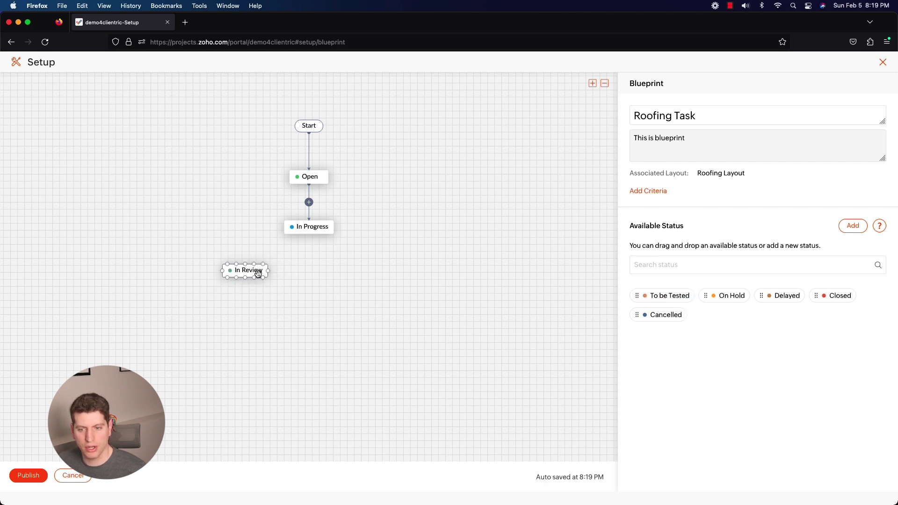
drag(649, 300, 299, 271)
drag(668, 298, 373, 268)
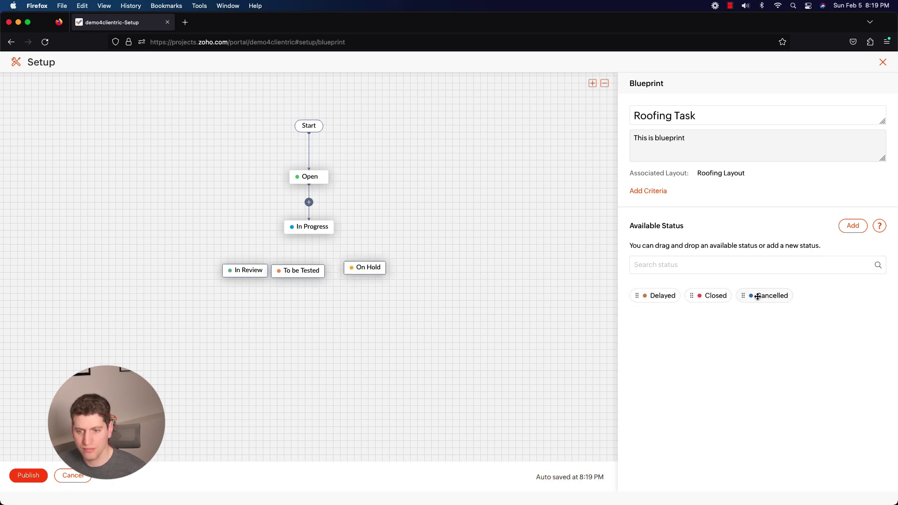
drag(783, 296, 399, 276)
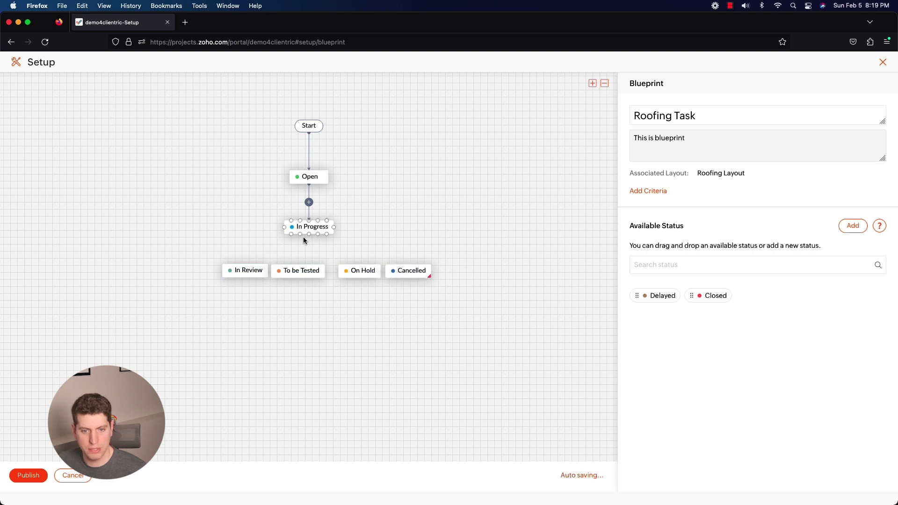
drag(292, 234, 245, 268)
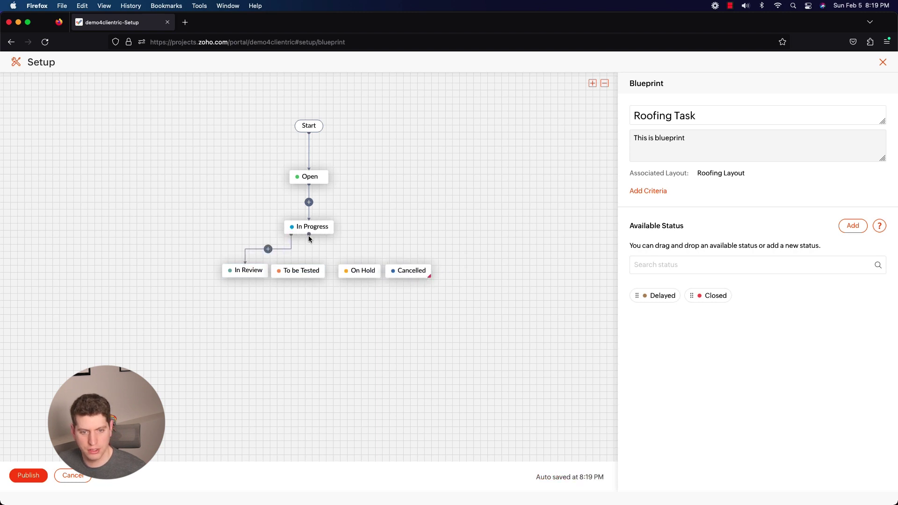
drag(308, 237, 298, 267)
drag(310, 234, 355, 263)
drag(317, 233, 405, 256)
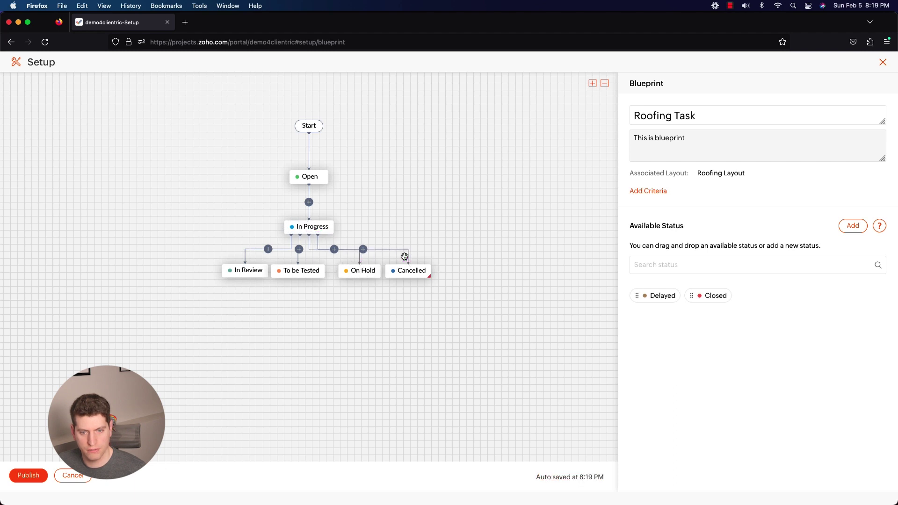
Place Closed, add then delete a Delayed status, and link In Review to Closed.
drag(717, 296, 309, 321)
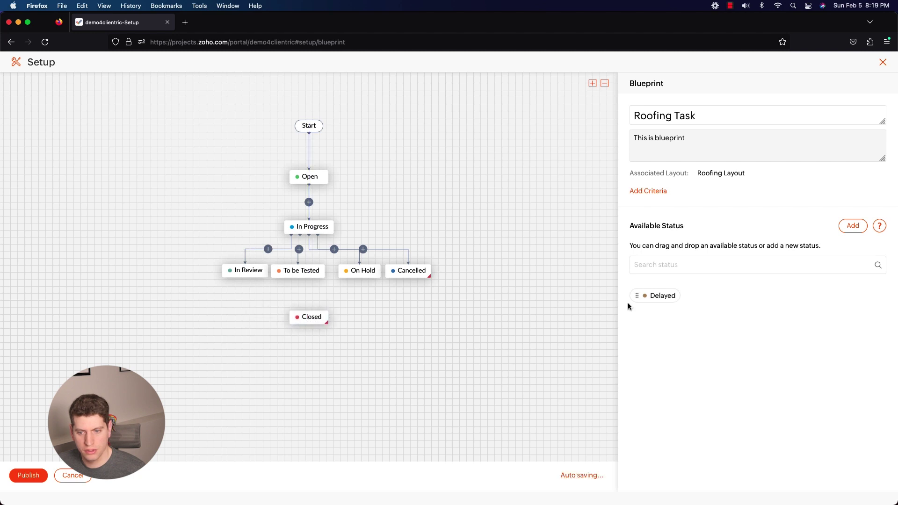
drag(653, 295, 403, 323)
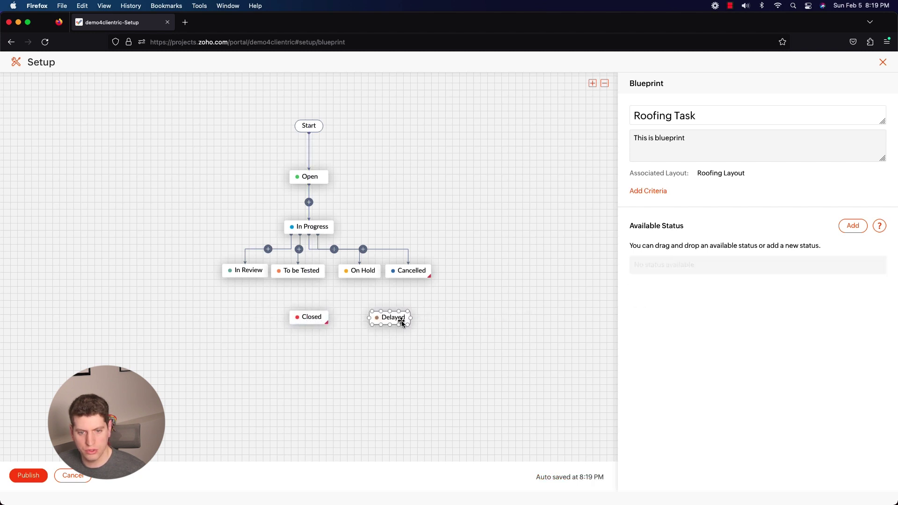
click(396, 320)
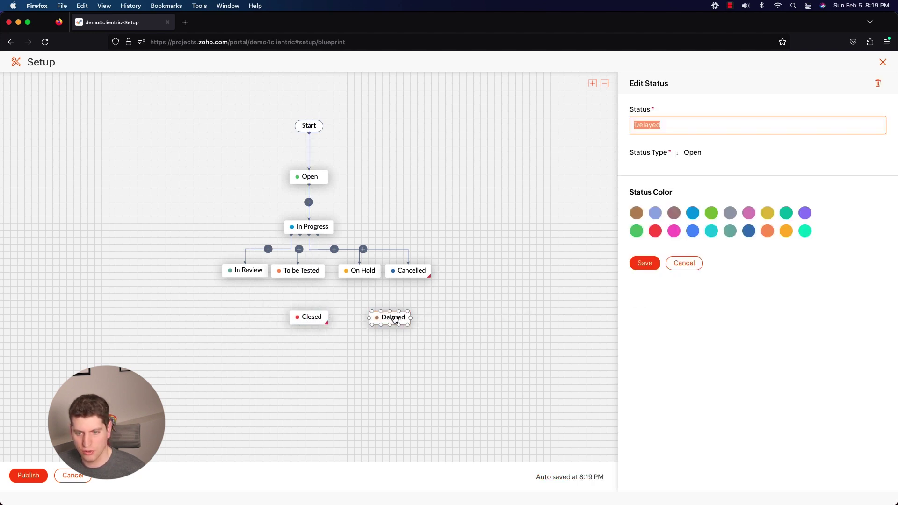
key(BackSpace)
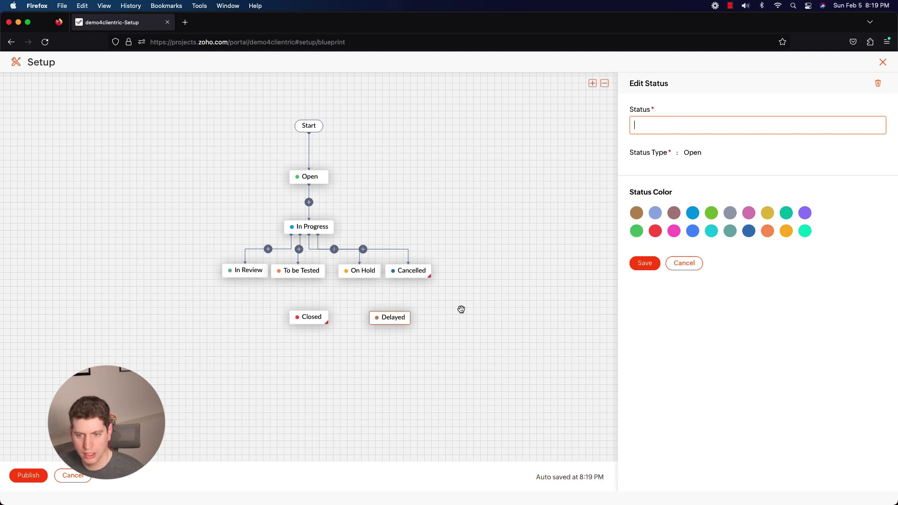
click(392, 319)
click(392, 319)
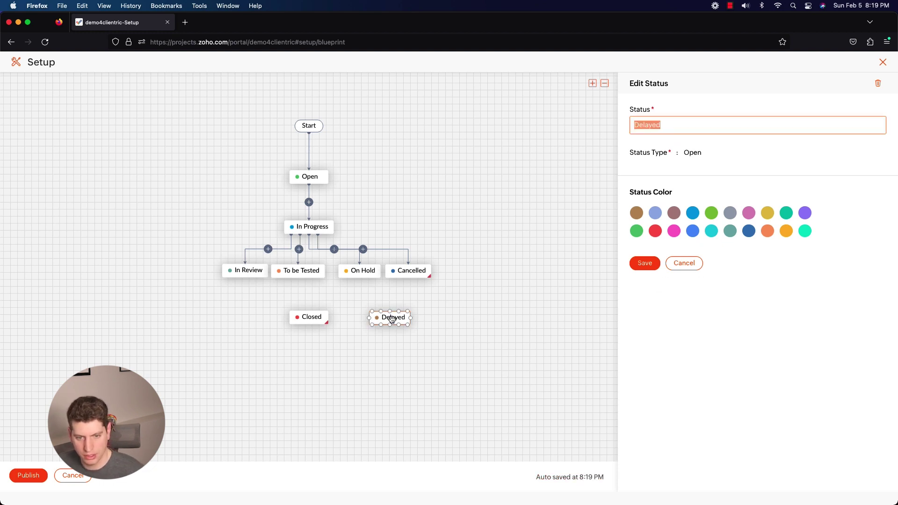
click(878, 83)
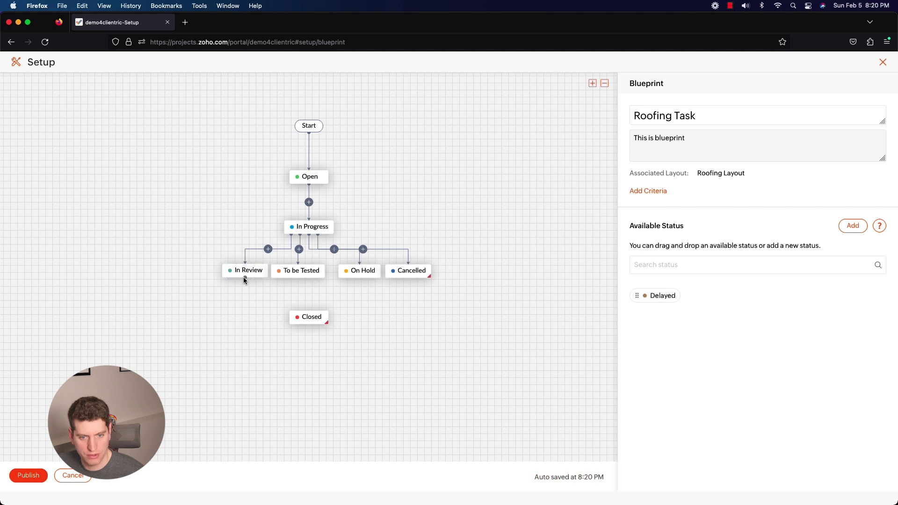
drag(244, 280, 235, 331)
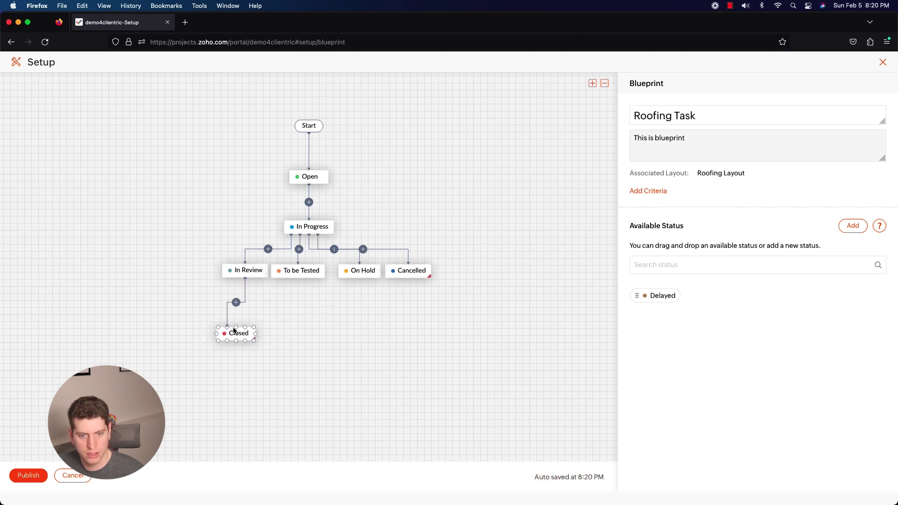
Reposition To be Tested and move Cancelled below the other statuses.
drag(299, 276, 312, 227)
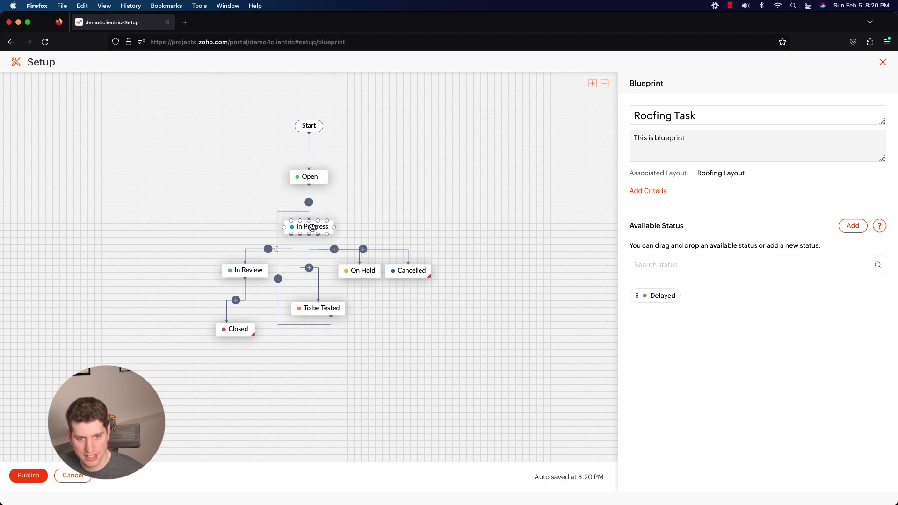
click(358, 271)
drag(360, 279, 361, 282)
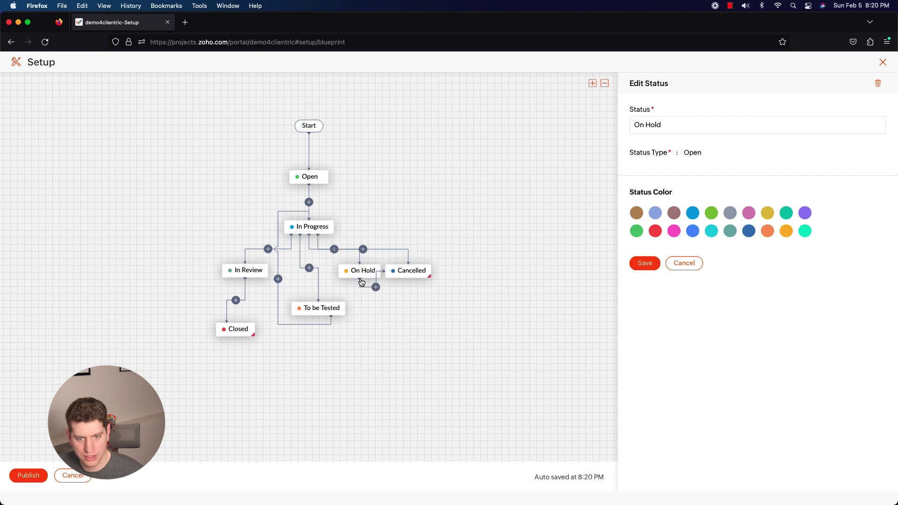
click(379, 271)
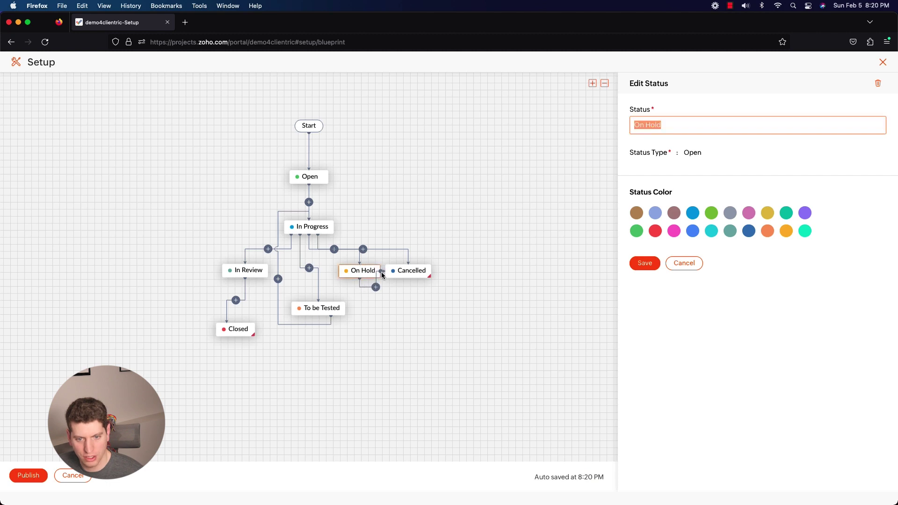
click(362, 287)
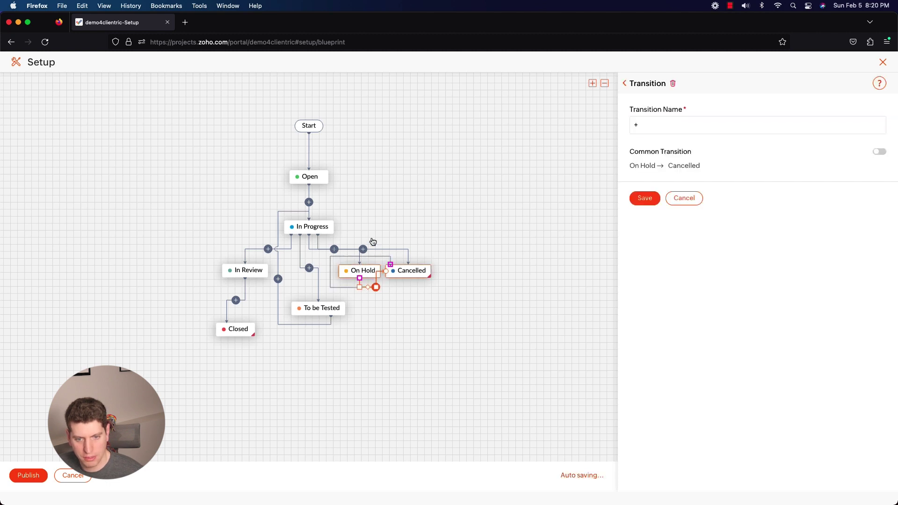
drag(390, 264, 321, 232)
click(417, 274)
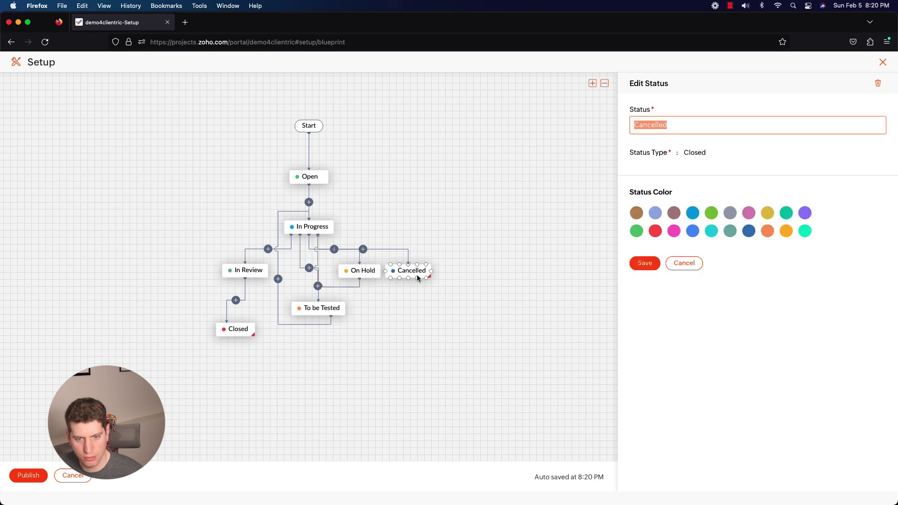
drag(420, 271, 421, 349)
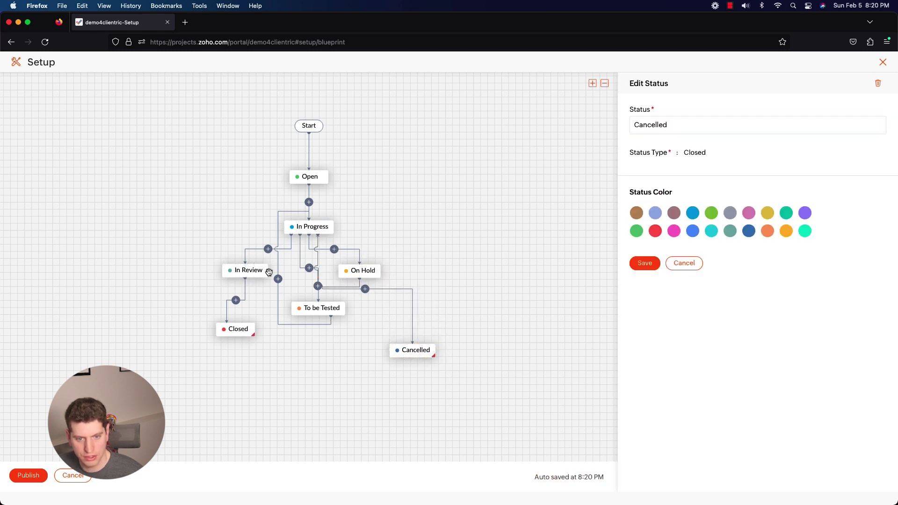
Connect On Hold to Cancelled, move To be Tested beside Open, and link it to In Review.
mouse_move(364, 279)
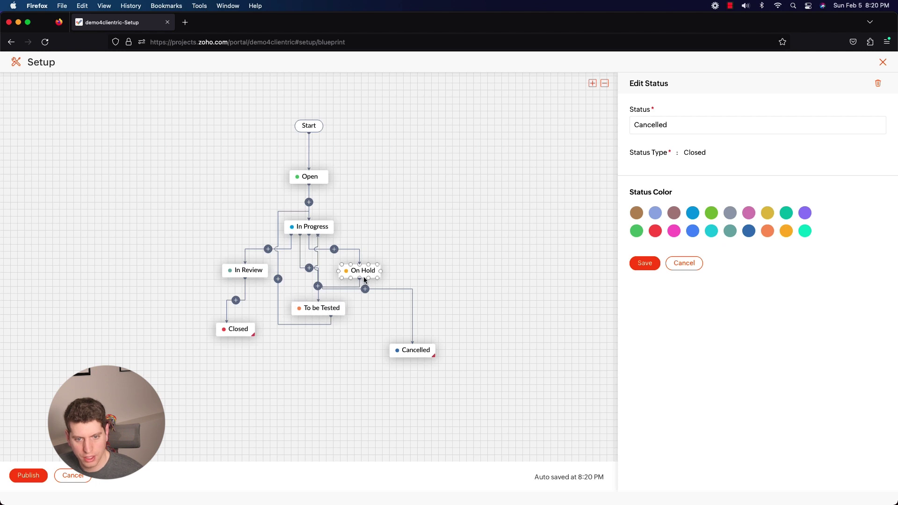
mouse_move(368, 280)
mouse_down()
mouse_move(403, 346)
mouse_move(475, 299)
mouse_up()
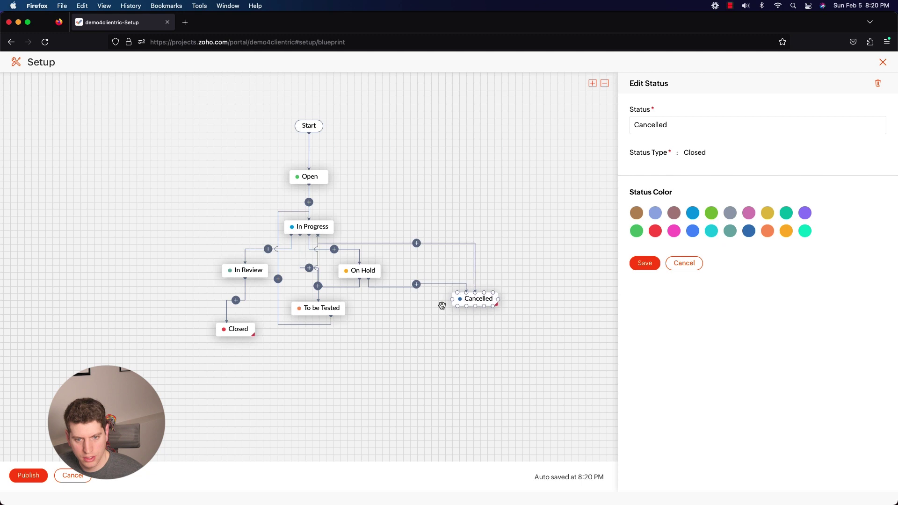
drag(330, 306, 297, 367)
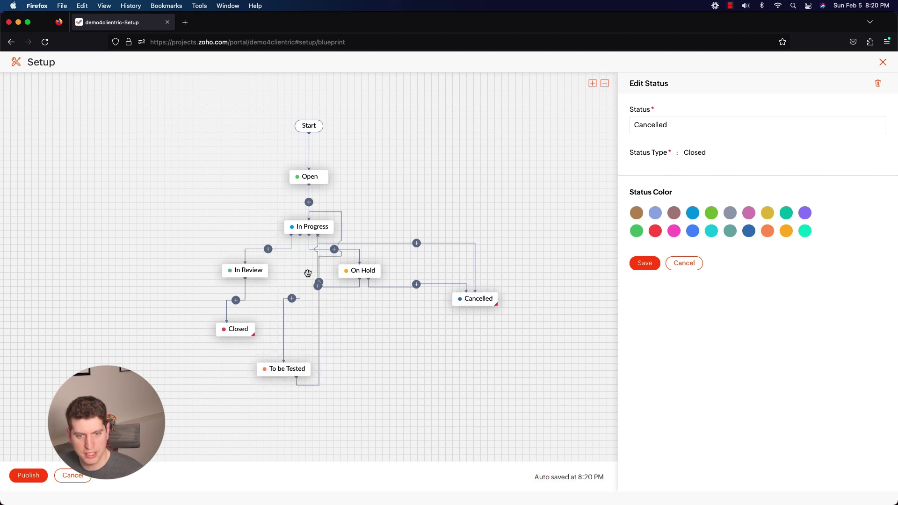
drag(288, 370, 179, 210)
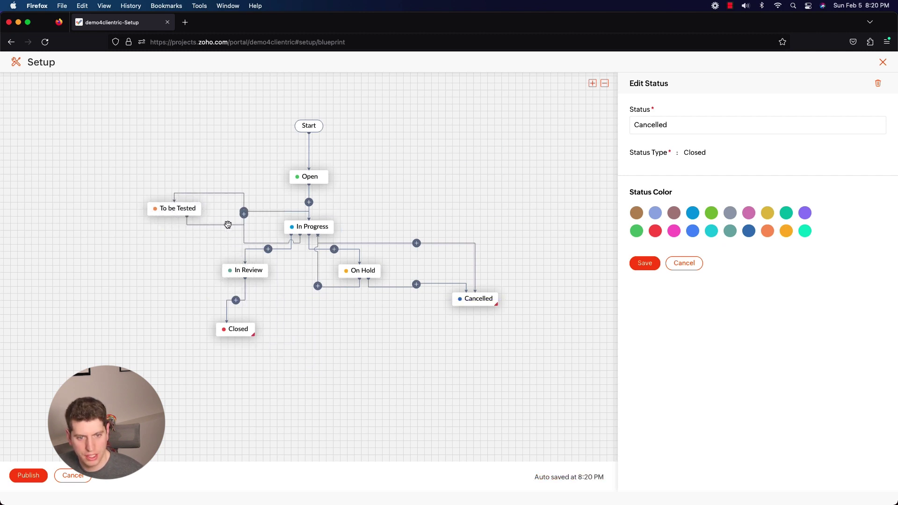
drag(174, 217, 236, 263)
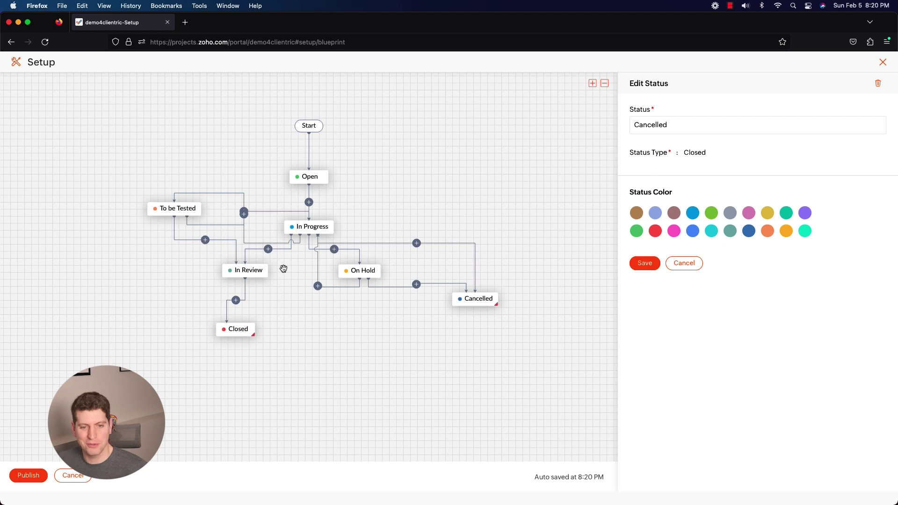
click(668, 127)
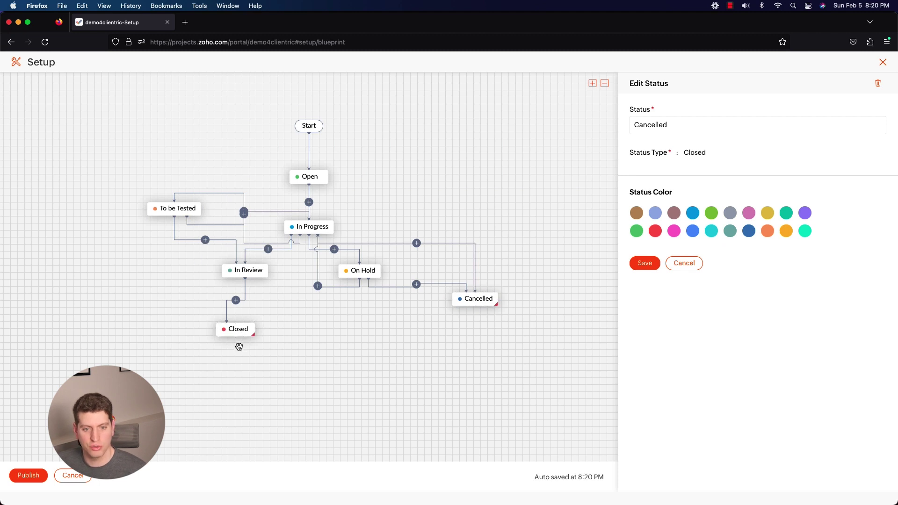
Try Publish twice, dismiss the unnamed-transition warnings, and open the Open→In Progress transition.
click(25, 479)
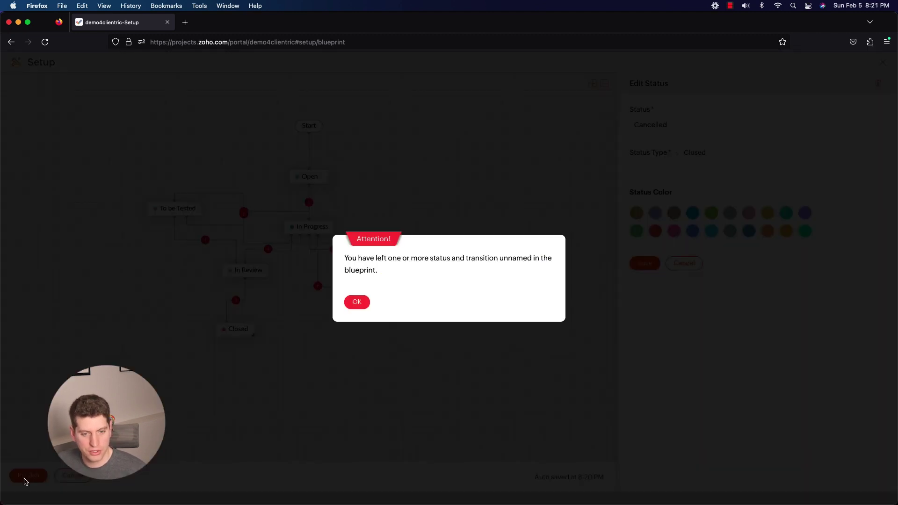
click(358, 302)
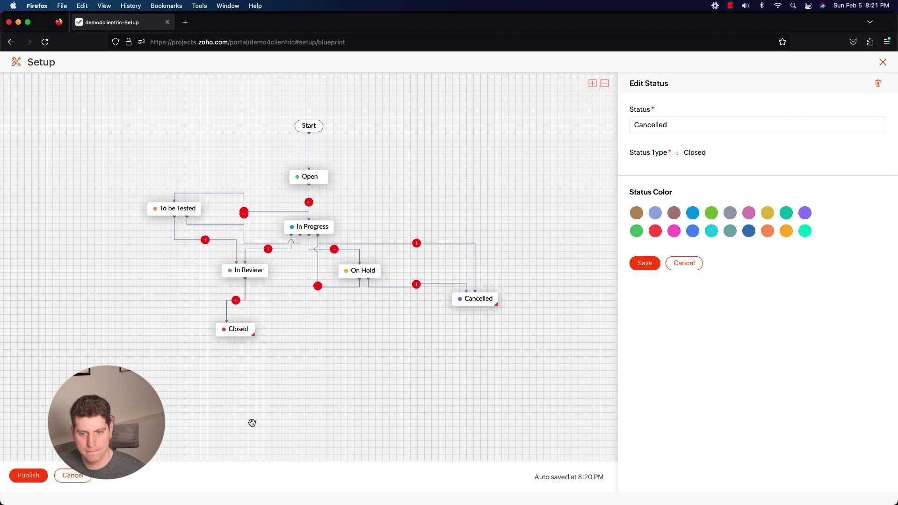
click(26, 480)
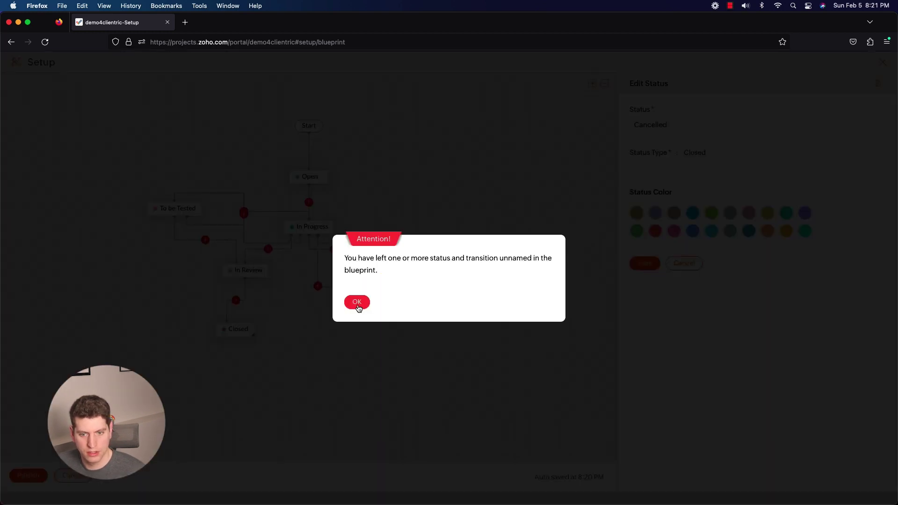
click(357, 302)
click(310, 202)
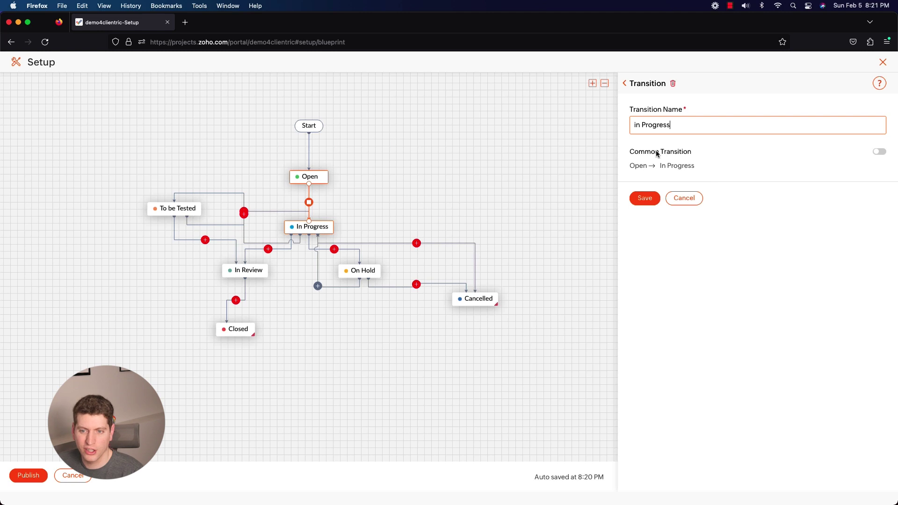
Save the Open→In Progress transition as 'in Progress' with Common Transition left off.
click(879, 152)
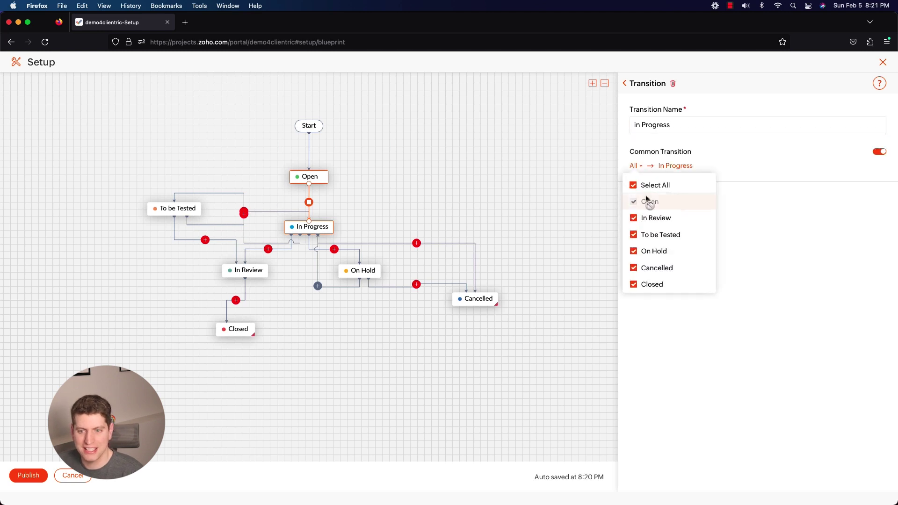
click(733, 303)
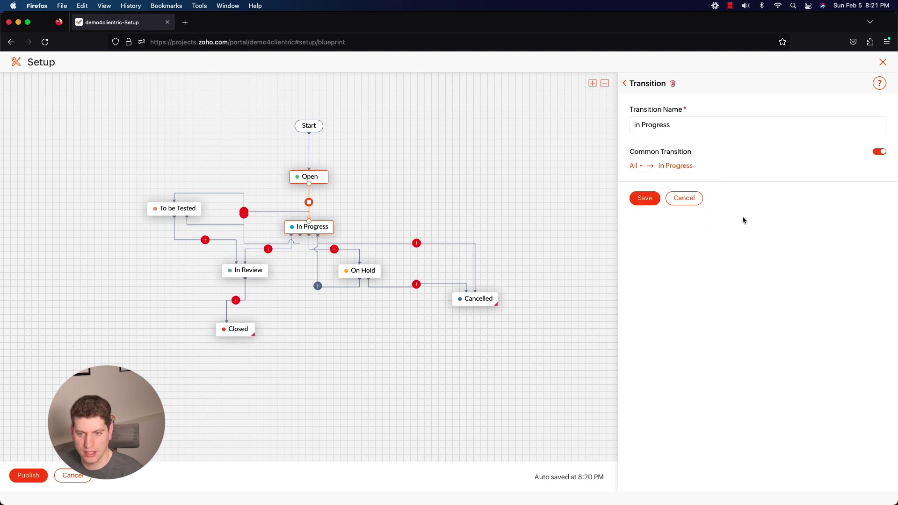
click(866, 154)
click(645, 199)
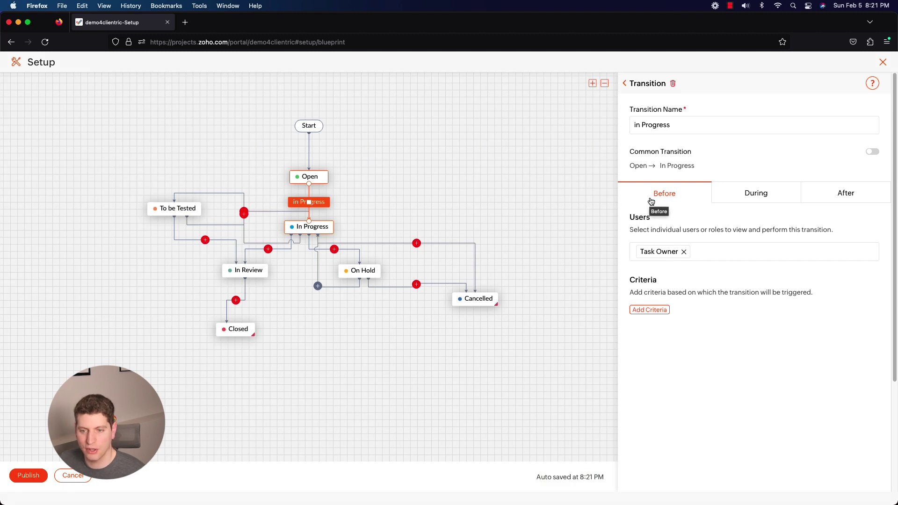
Open Add Criteria and cancel it, leaving the transition without criteria.
click(650, 312)
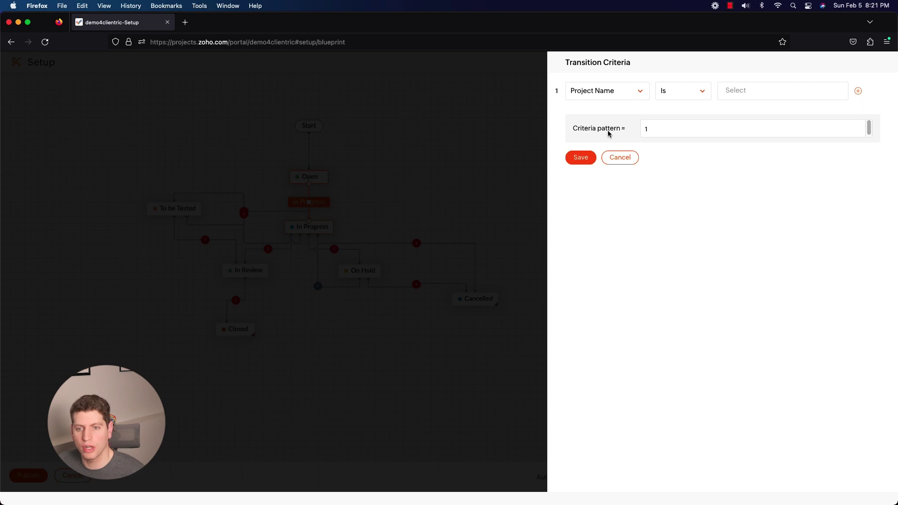
click(616, 159)
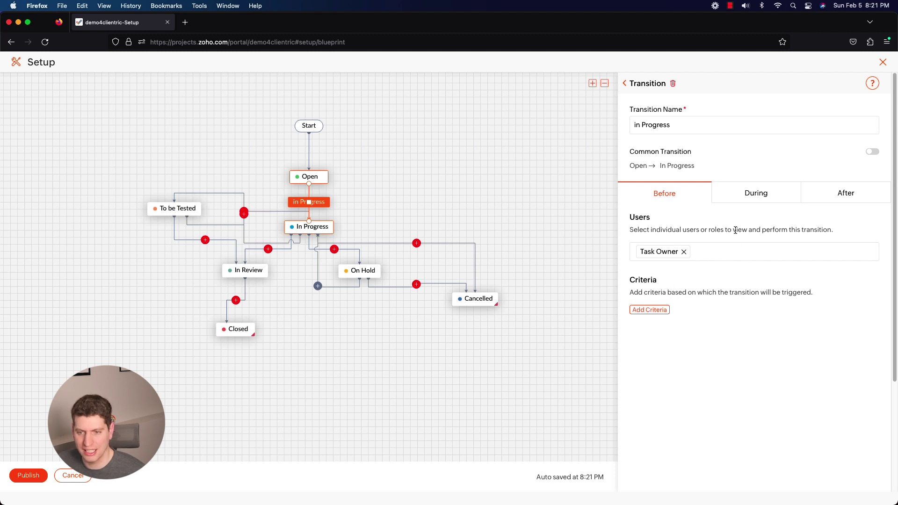
click(756, 196)
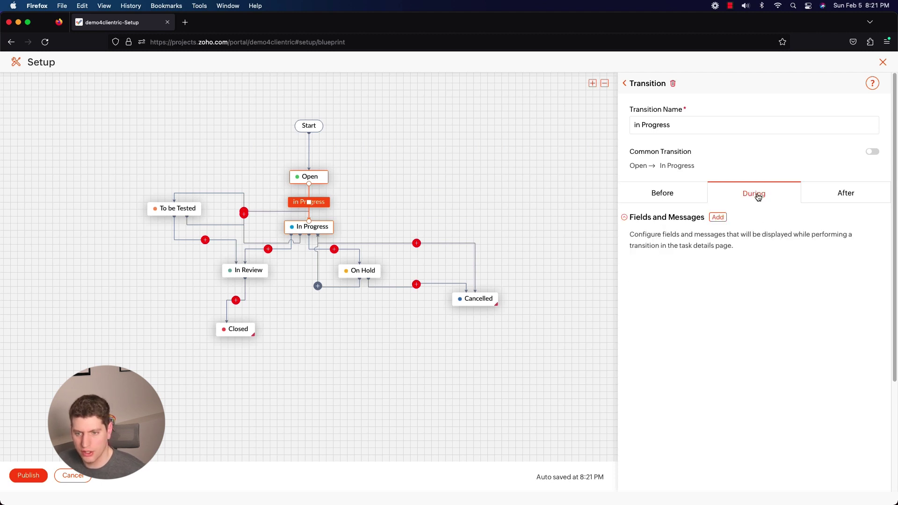
Add the Attachments field to the transition's During settings, then delete it again.
click(719, 218)
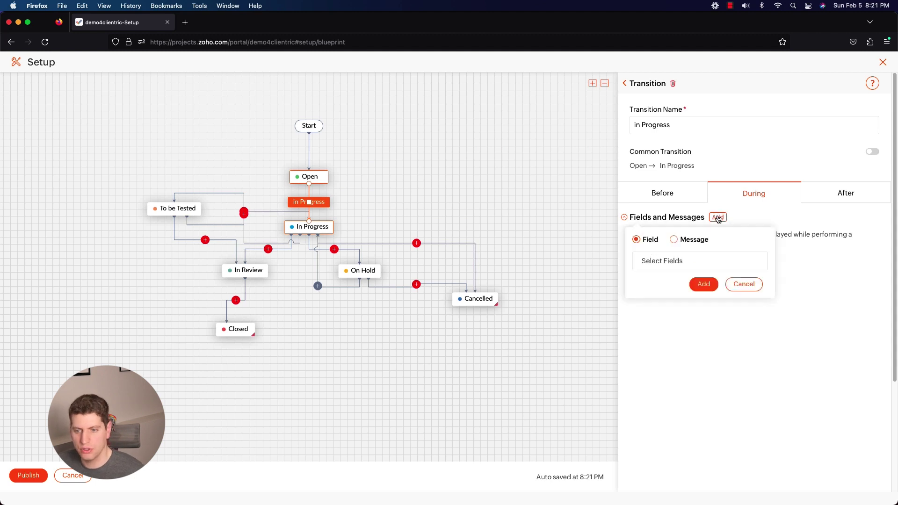
click(683, 243)
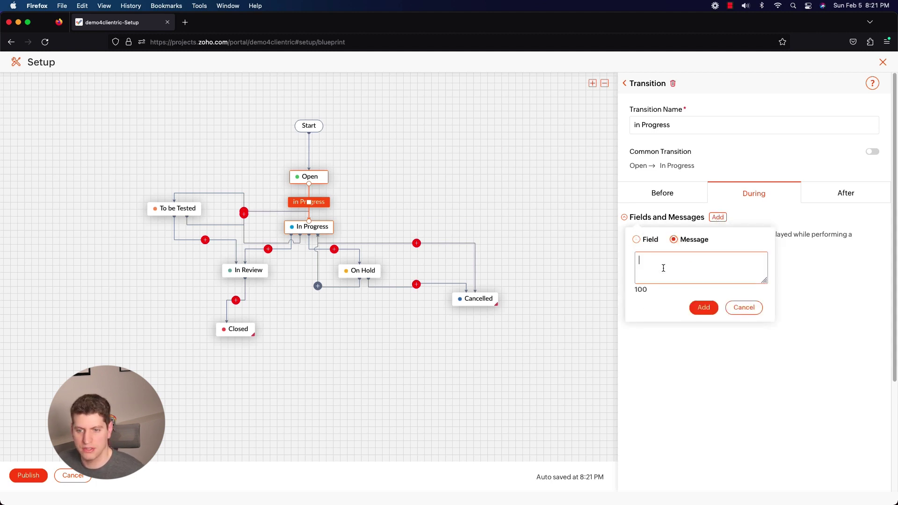
click(636, 241)
click(673, 260)
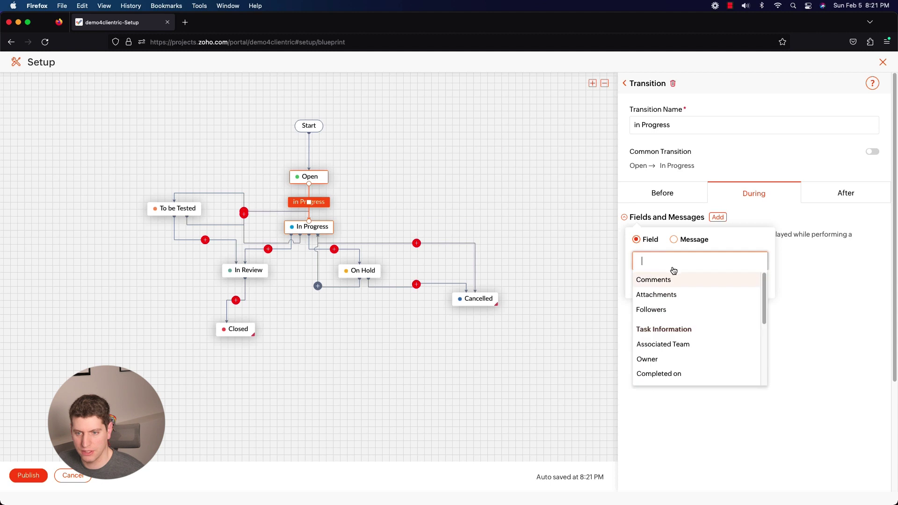
click(673, 298)
click(707, 285)
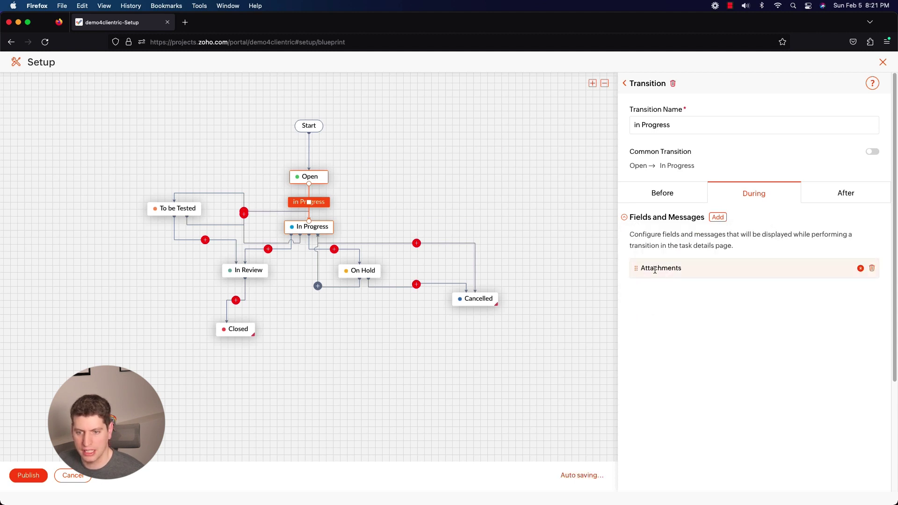
drag(647, 234, 793, 244)
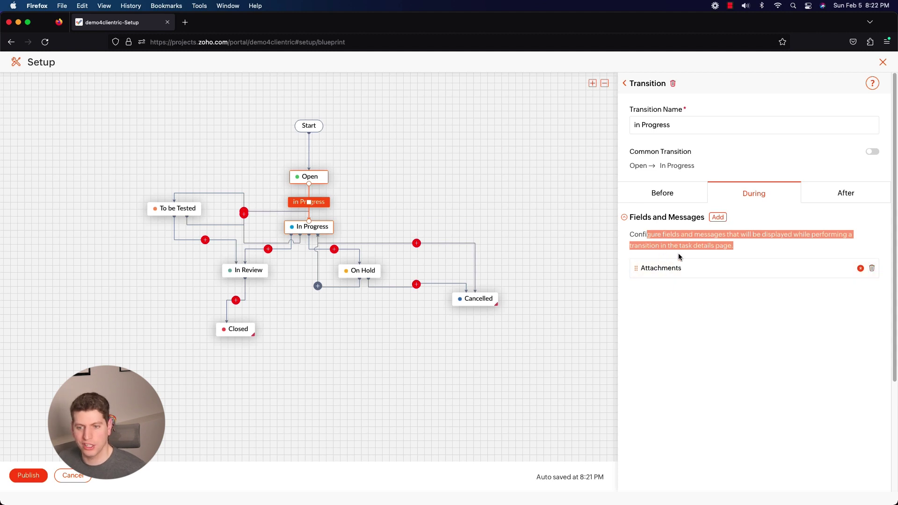
click(873, 270)
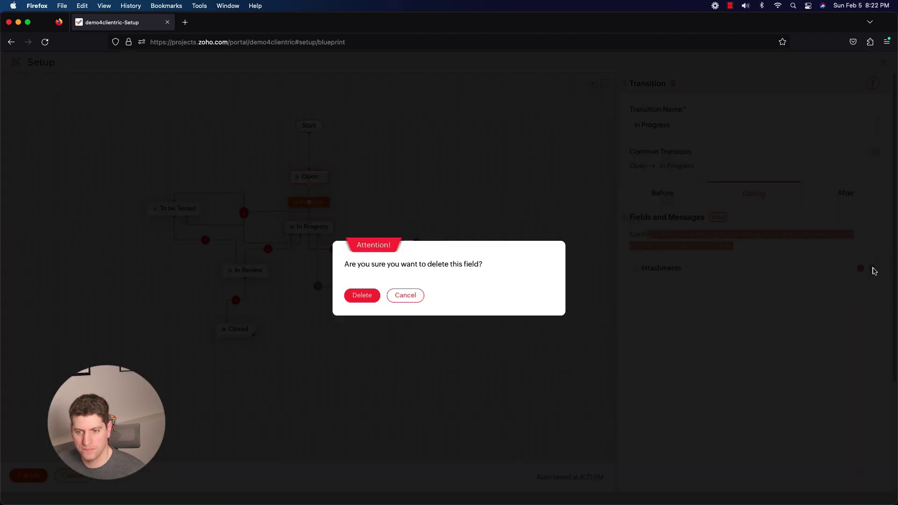
click(361, 296)
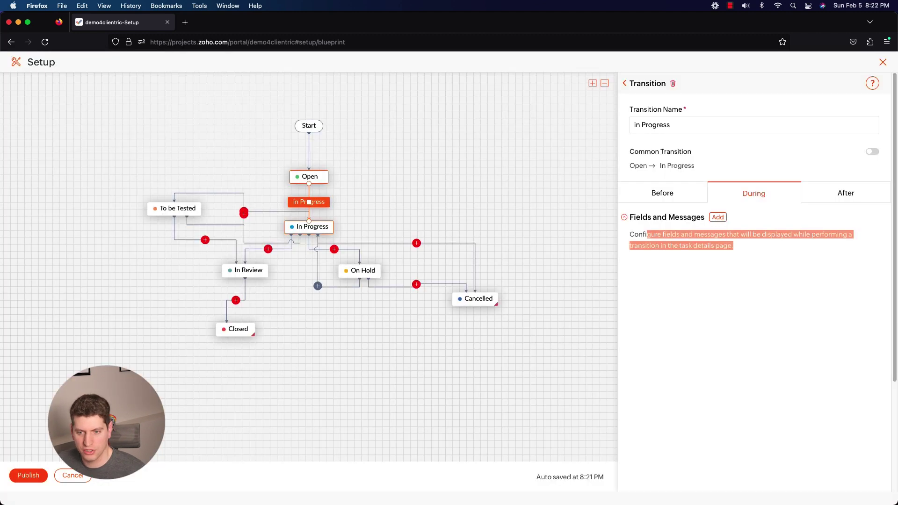
click(848, 200)
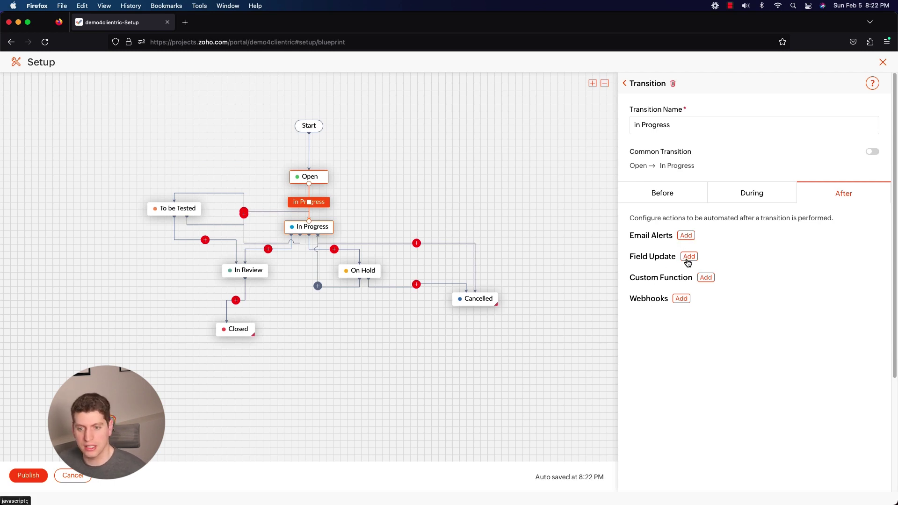
Check and close the custom function and email alert options, then start a To be Tested→In Progress transition.
click(706, 278)
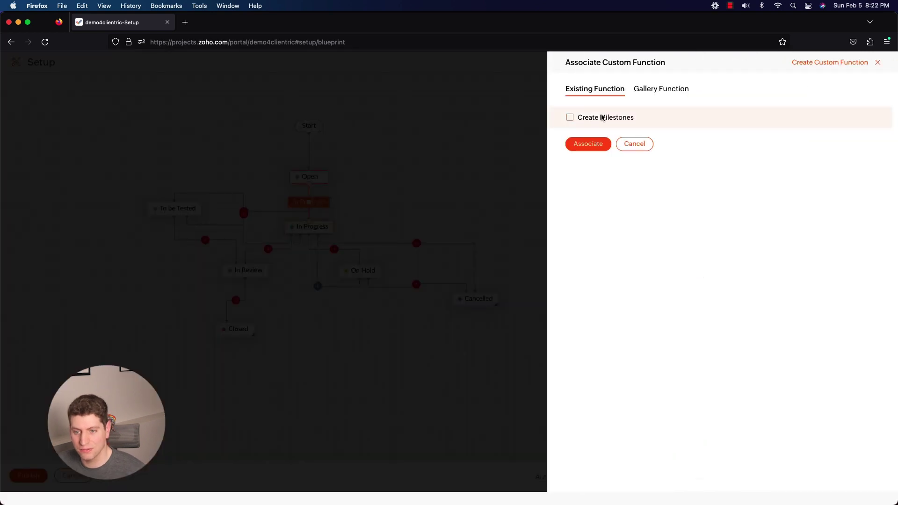
click(637, 145)
click(682, 236)
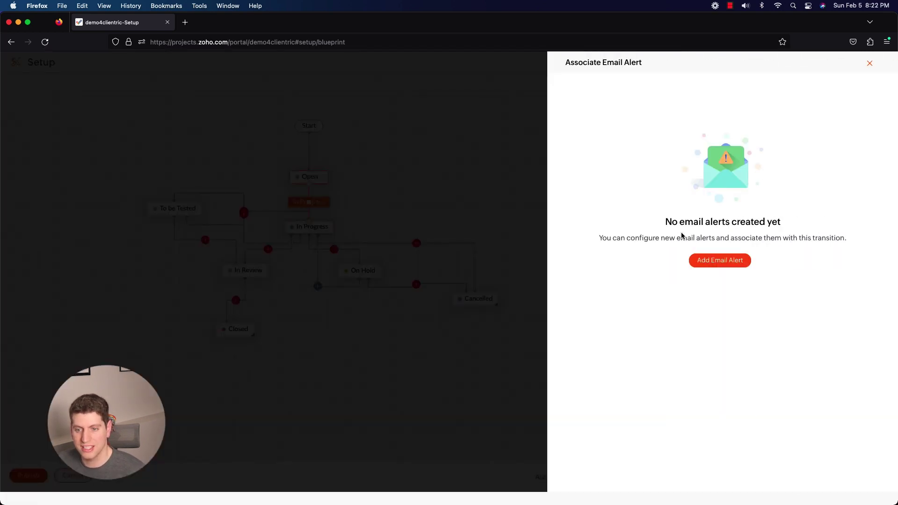
click(870, 62)
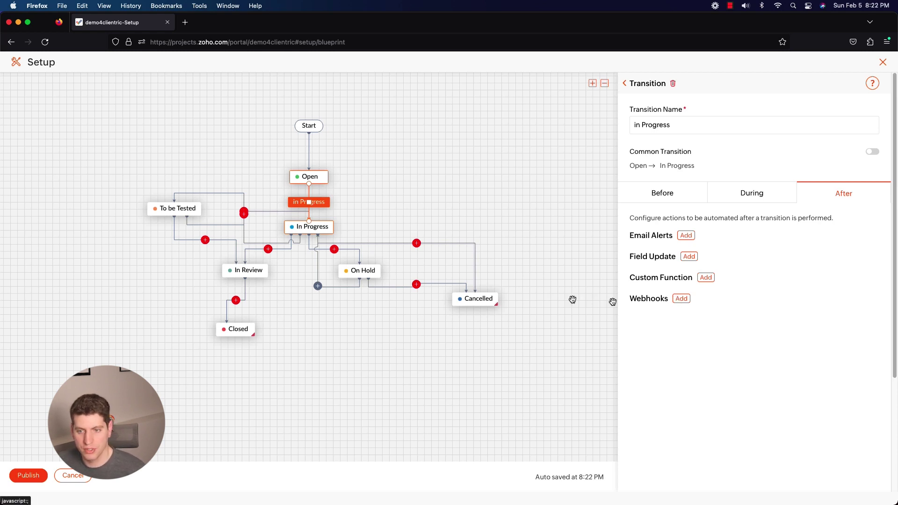
click(244, 216)
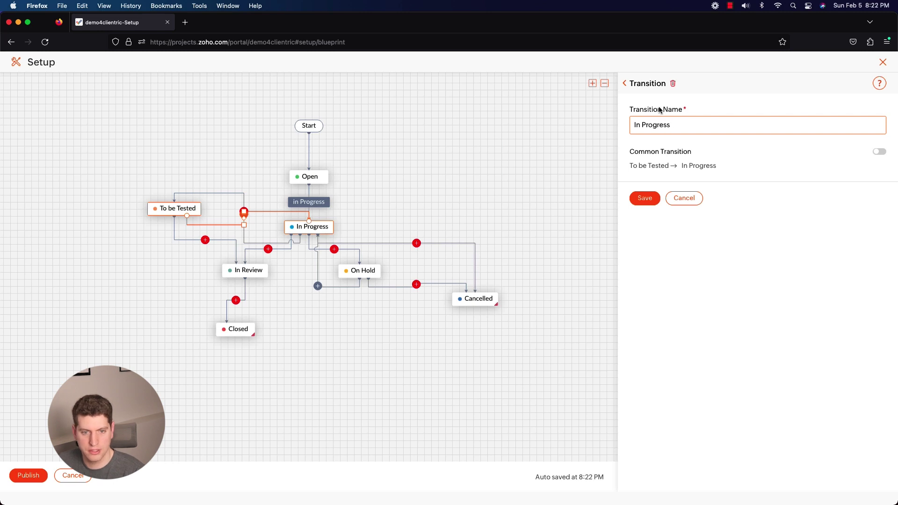
Save the To be Tested→In Progress transition as 'In Progress2' after 'In Progress' is rejected as a duplicate.
click(240, 204)
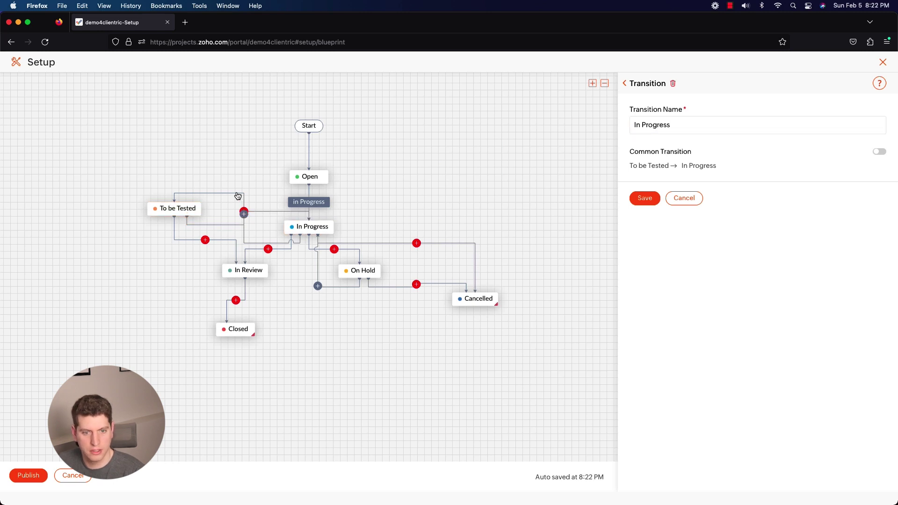
click(244, 224)
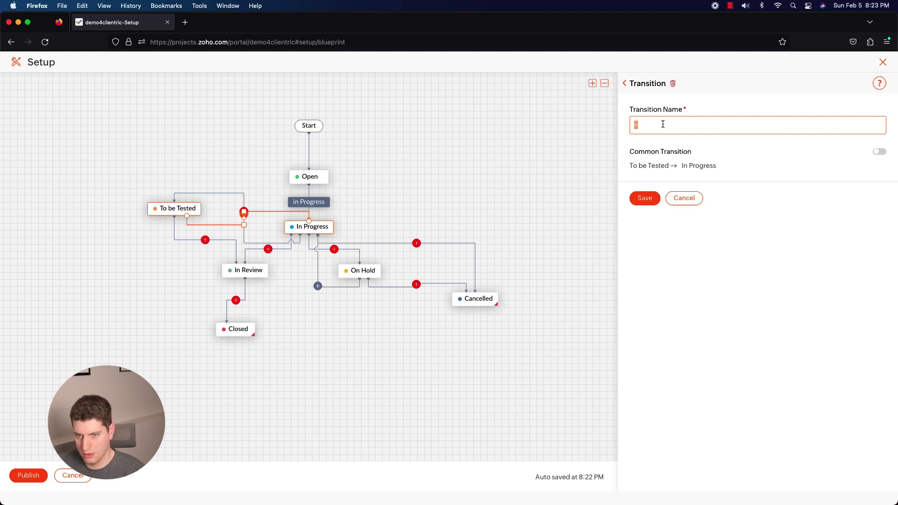
text(In Progres)
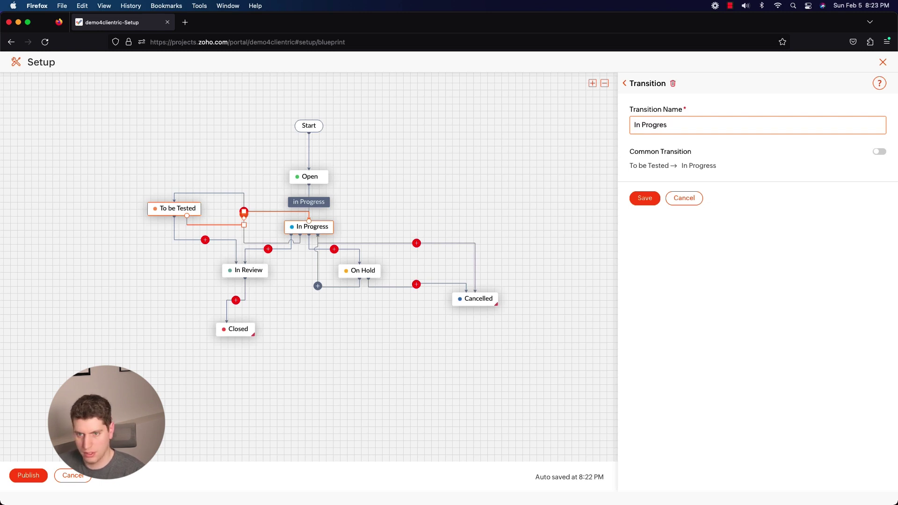
text(s)
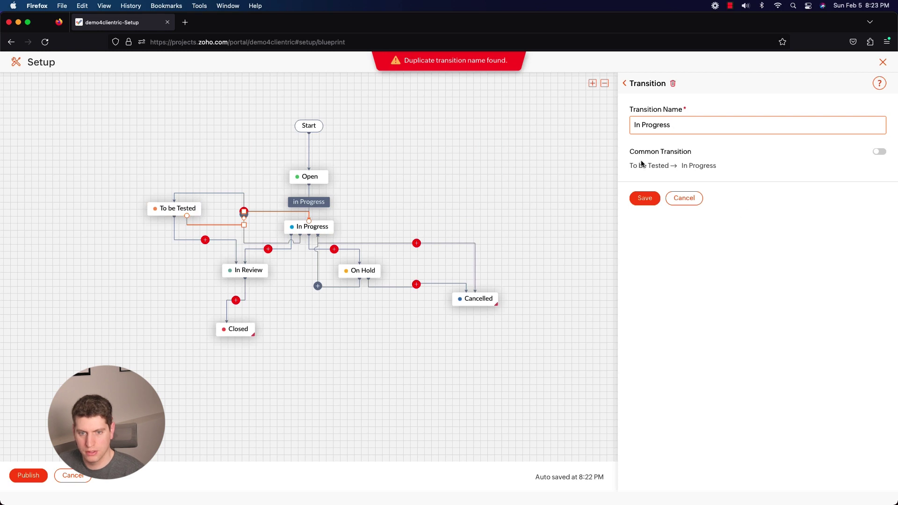
drag(681, 127, 600, 119)
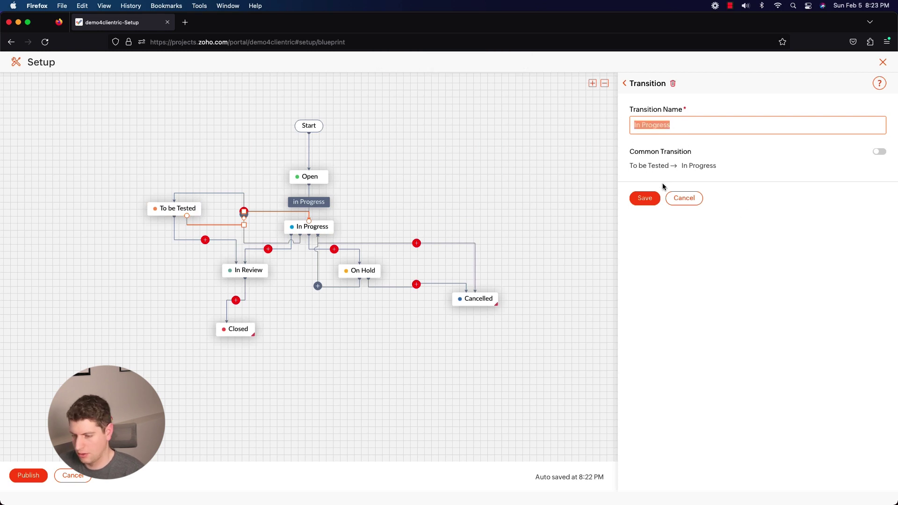
key(Right)
click(651, 201)
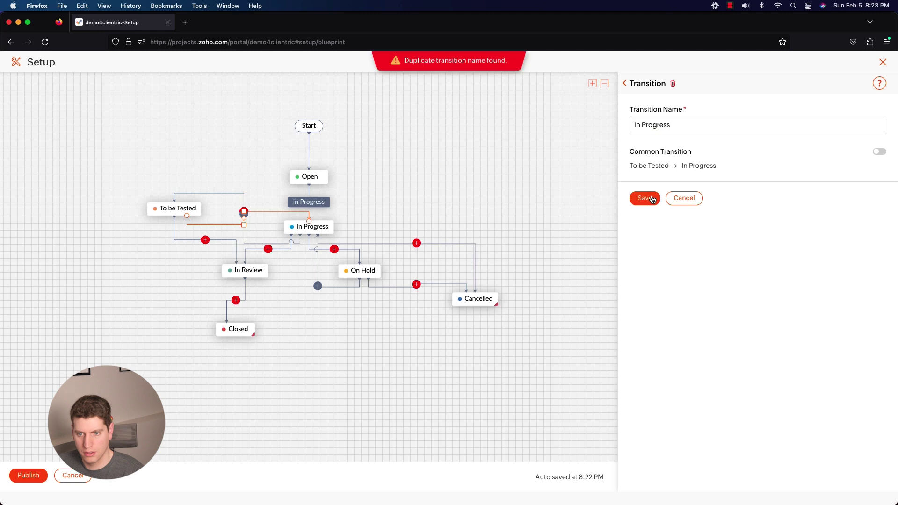
click(676, 127)
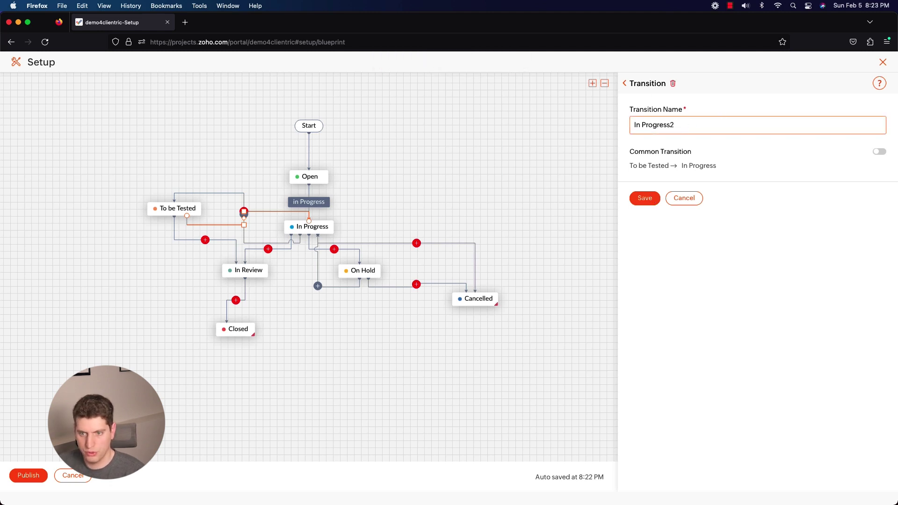
click(645, 198)
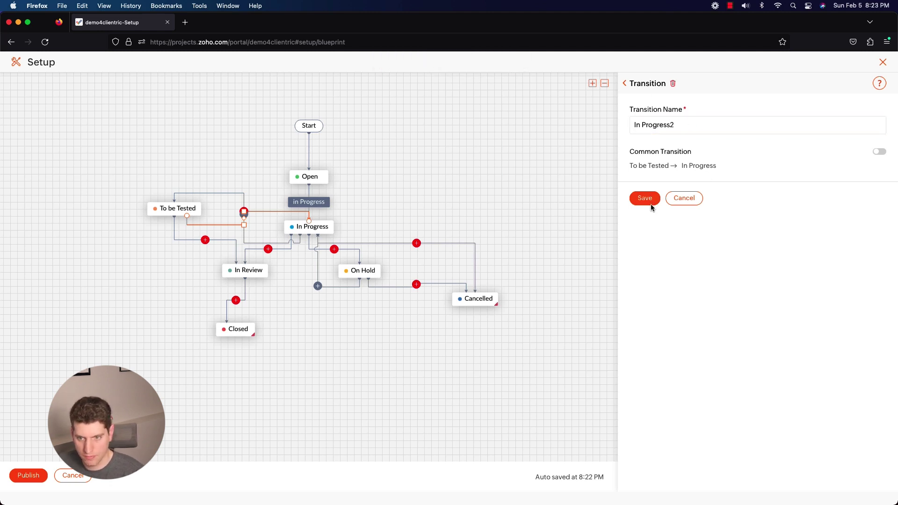
click(244, 196)
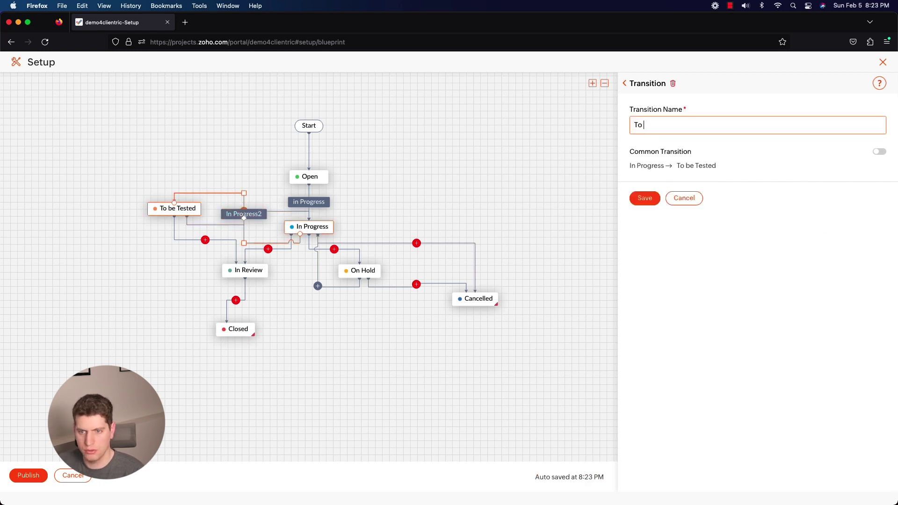
Save the 'To be tested' transition name and rename Open→In Progress to 'Project Starting'.
text(be tested)
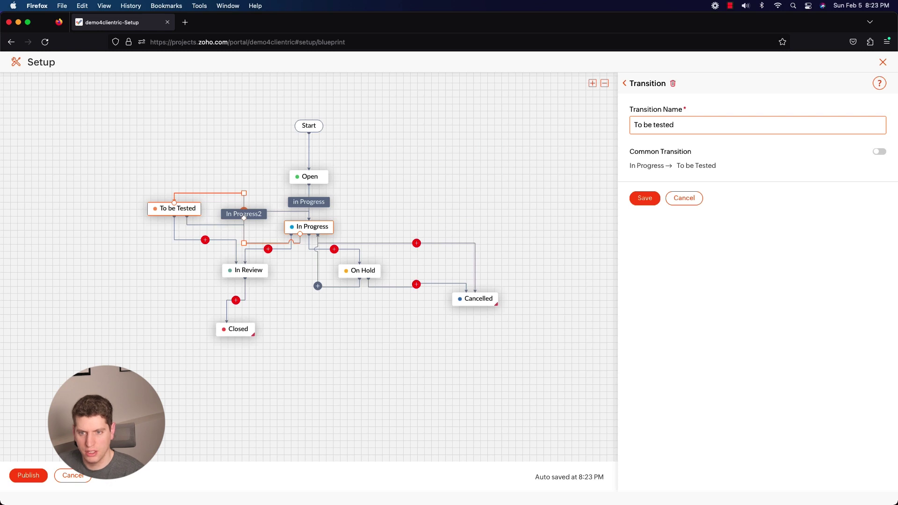
click(644, 199)
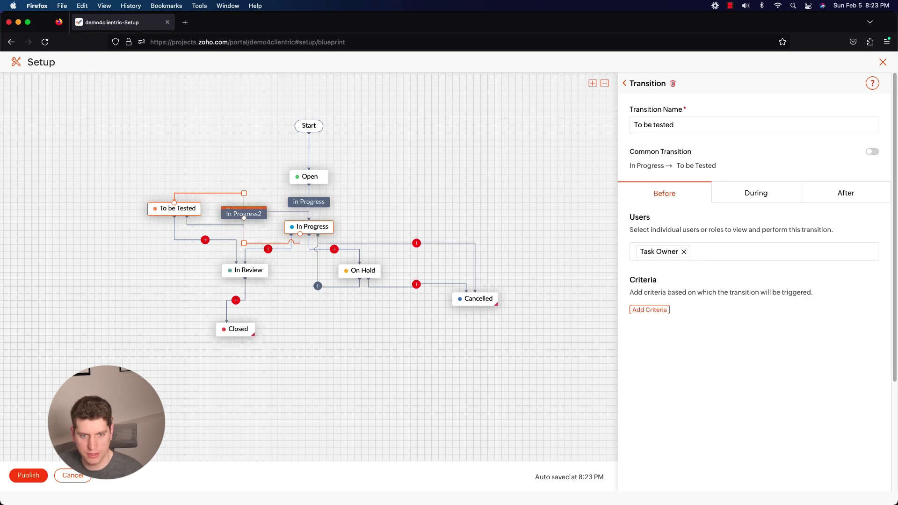
click(314, 201)
triple_click(678, 131)
text(P)
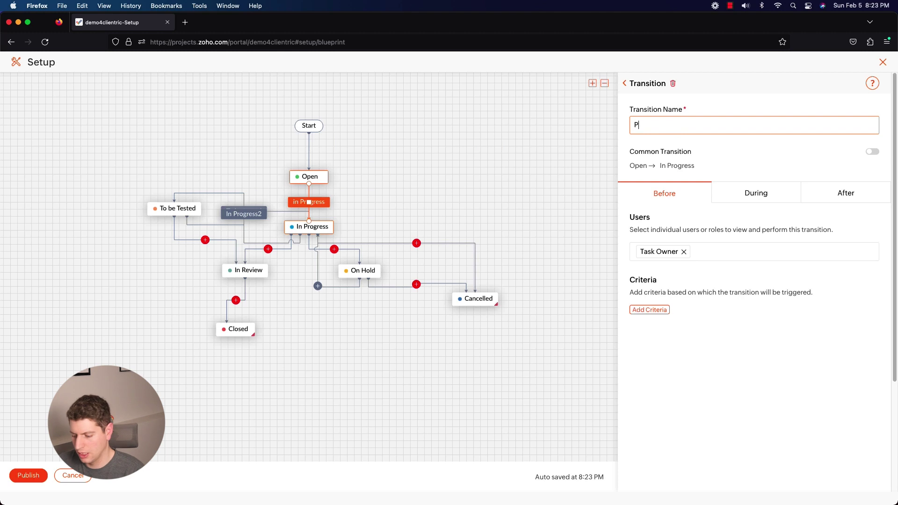
text(roject Starting)
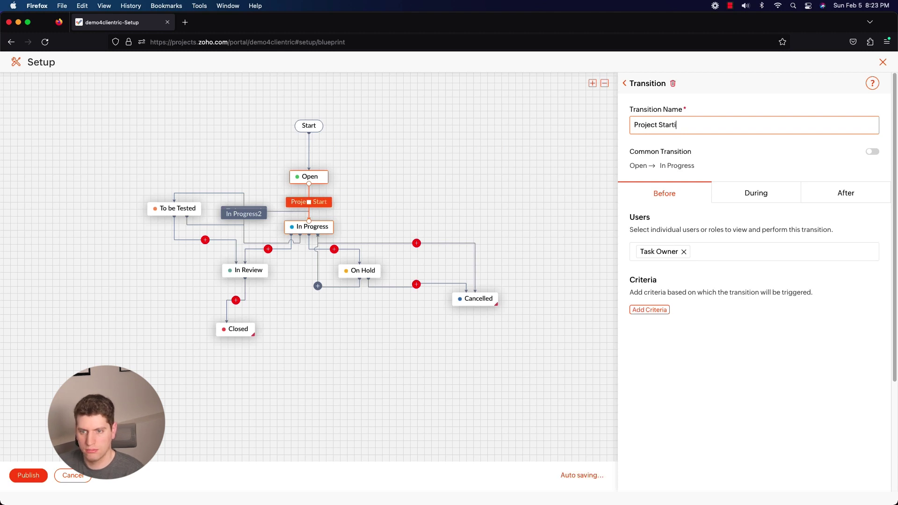
click(497, 188)
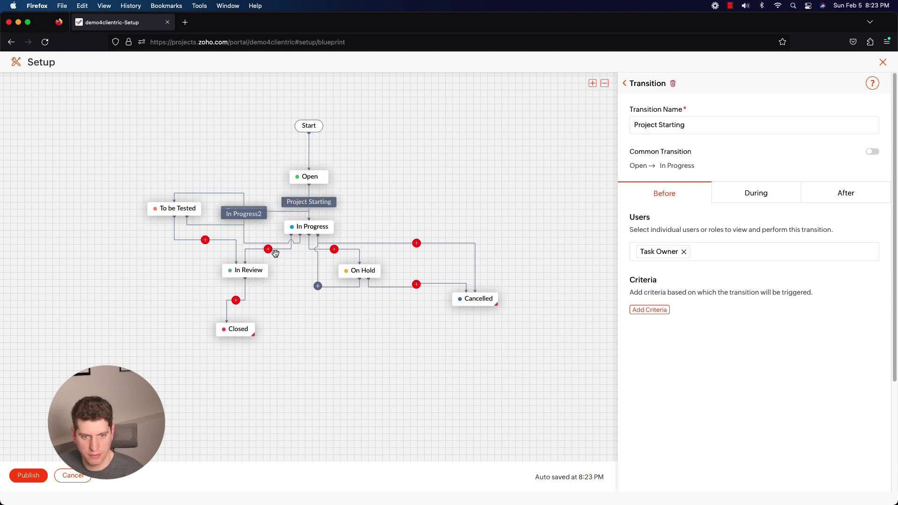
Add 'Send for Review' (To be Tested→In Review) and 'Closed' (In Review→Closed) transitions.
click(205, 240)
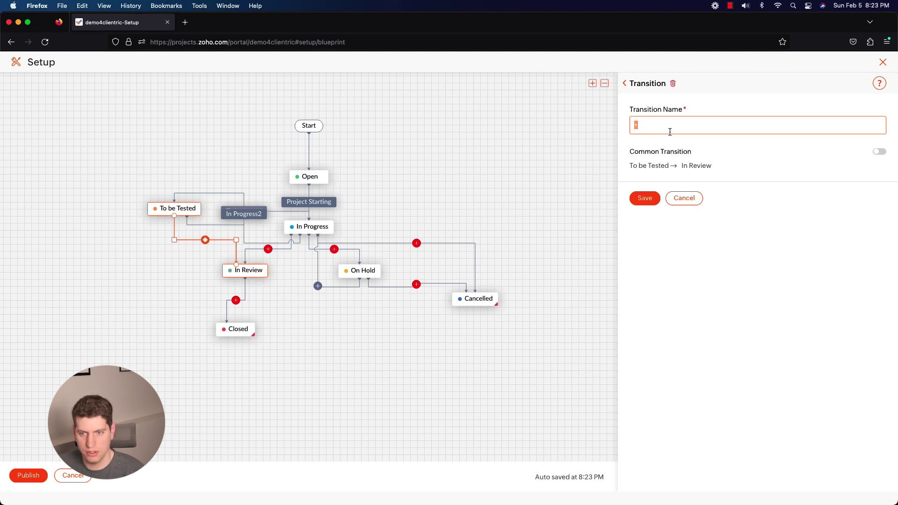
text(Send for Review)
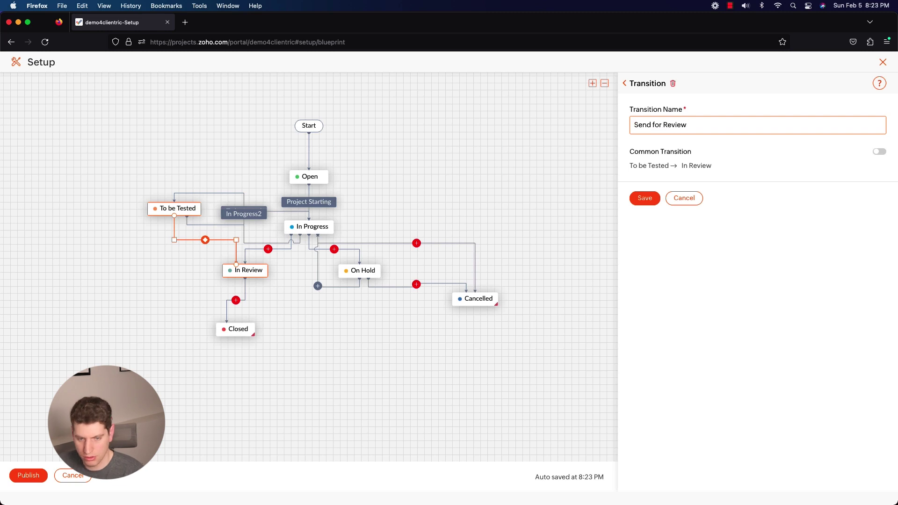
key(Return)
click(236, 300)
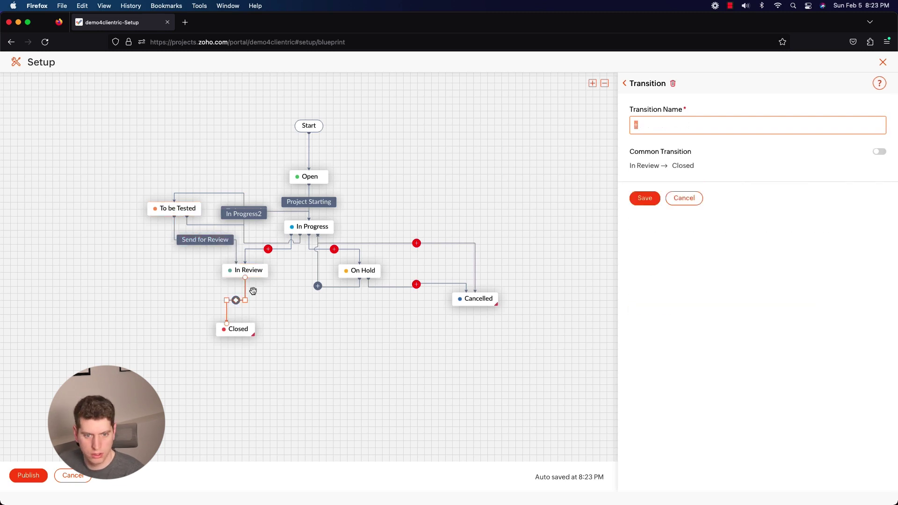
click(699, 124)
text(Cl)
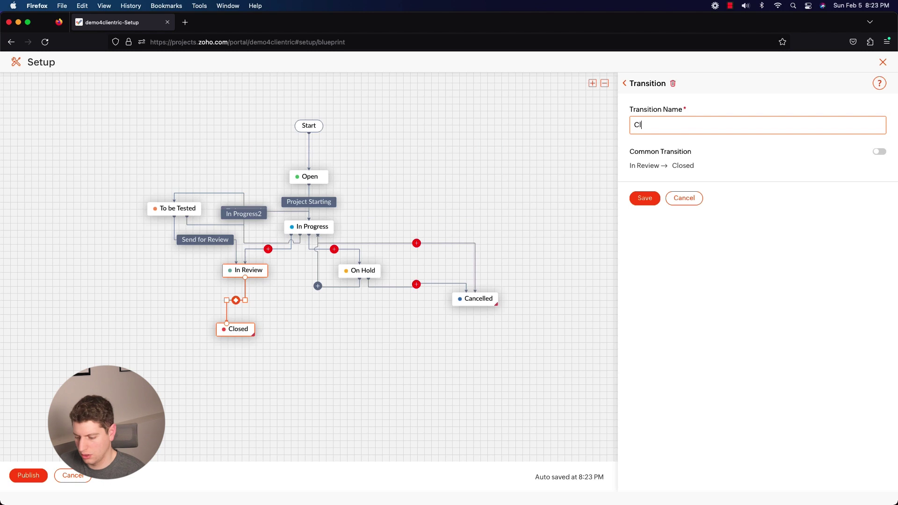
text(osed)
key(Return)
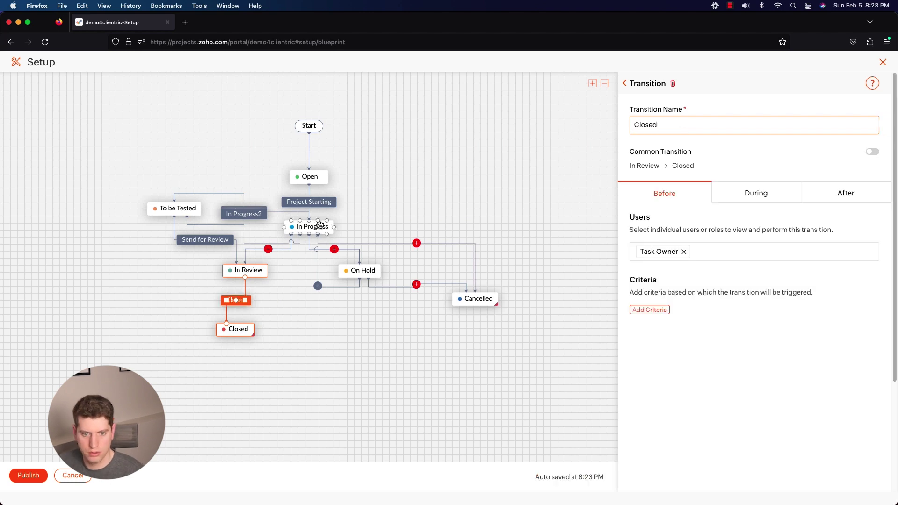
Add 'Going to review' (In Progress→In Review) and 'Going On Hold' (In Progress→On Hold) transitions.
click(268, 248)
click(706, 125)
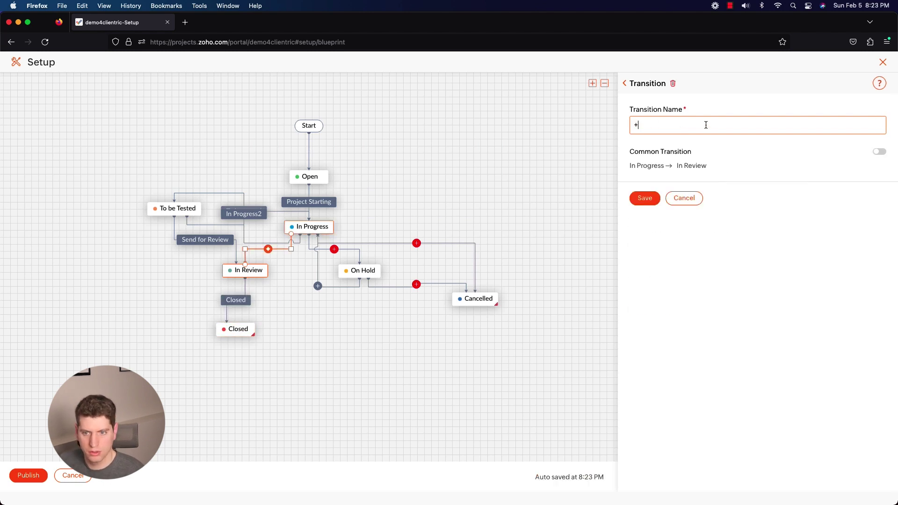
text(Going t)
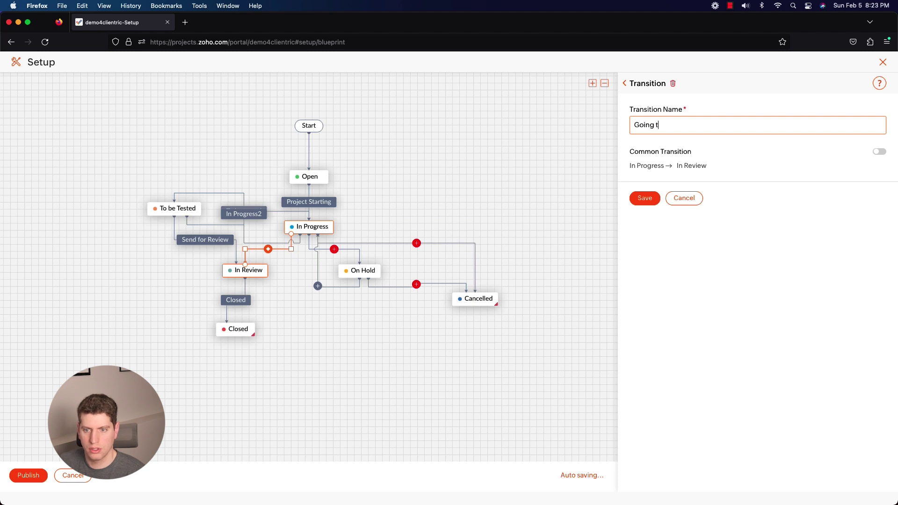
text(o review)
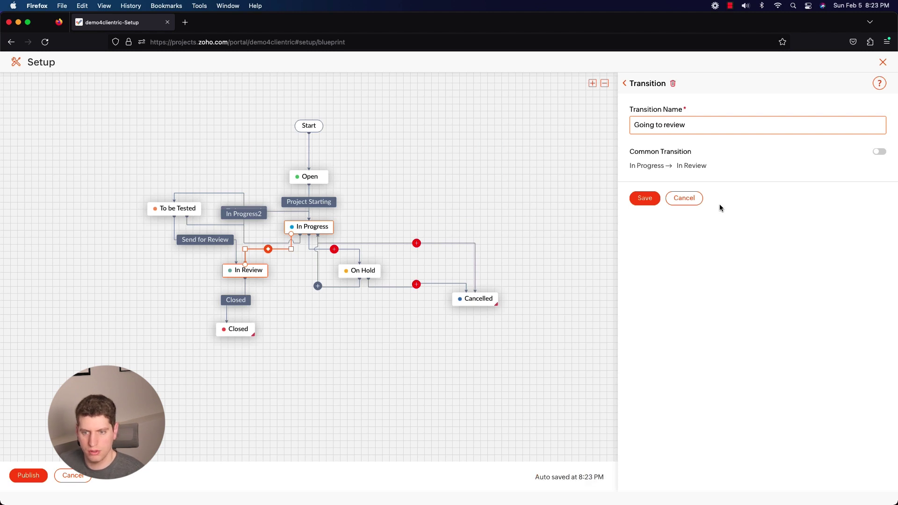
click(649, 205)
click(334, 248)
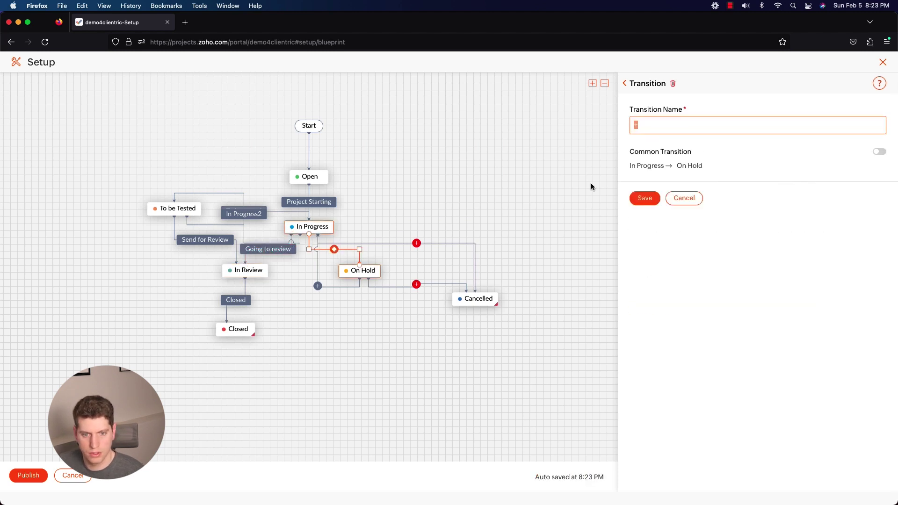
text(t)
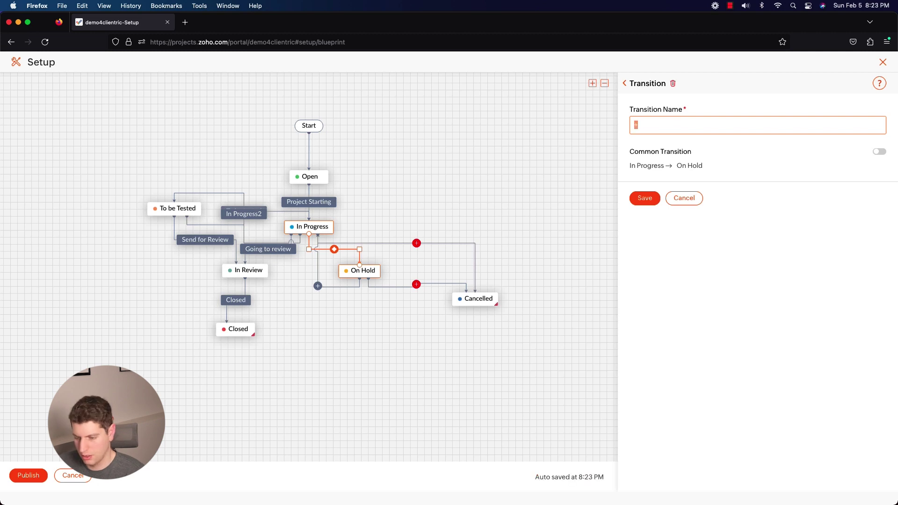
text(Gi)
text(ing O)
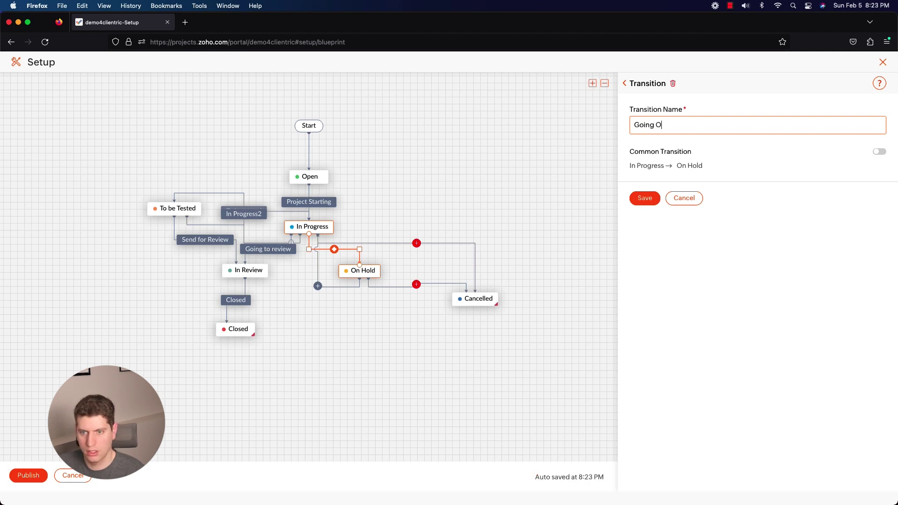
text(n Hold)
click(645, 198)
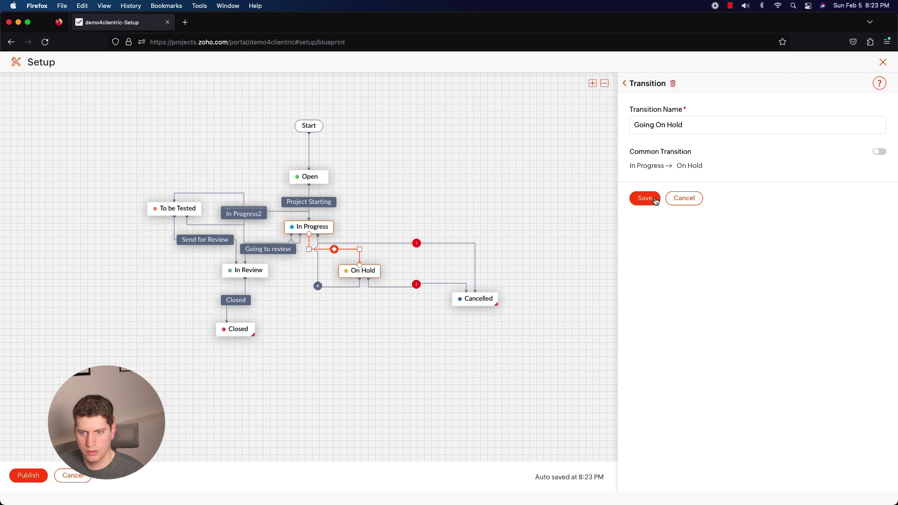
Add 'Cancelling Project' (In Progress→Cancelled) and 'Cancelling' (On Hold→Cancelled) transitions.
click(416, 243)
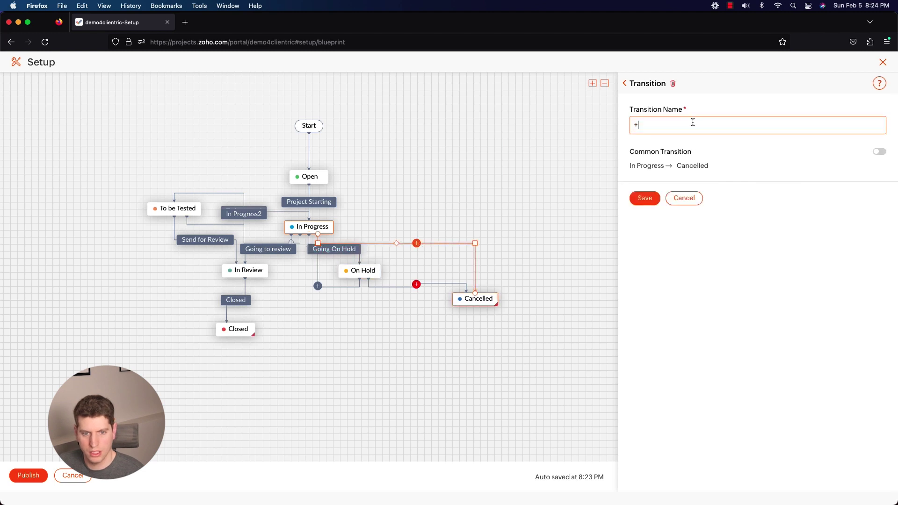
text(Ca)
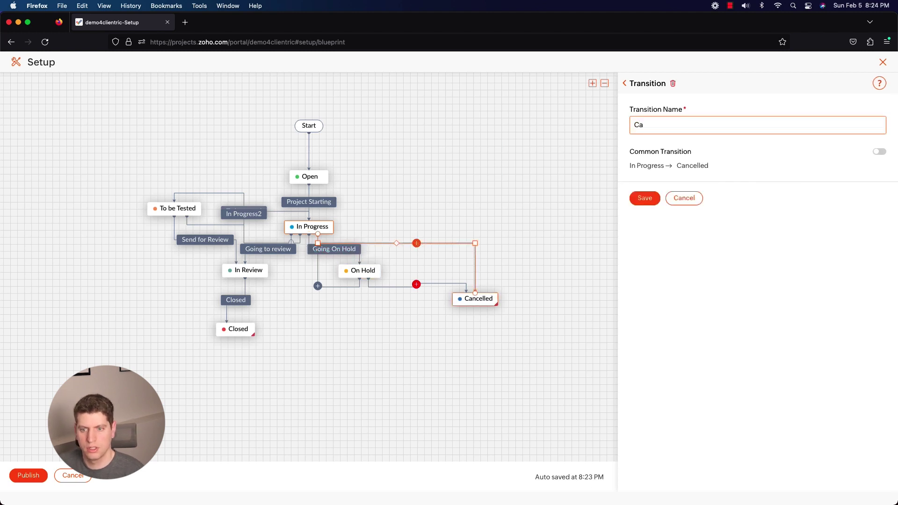
text(ncelling Project)
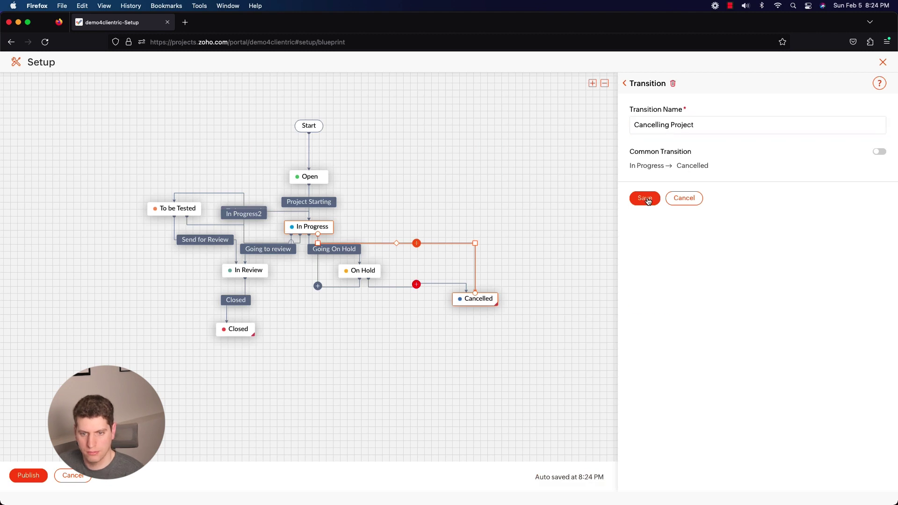
click(645, 198)
click(416, 284)
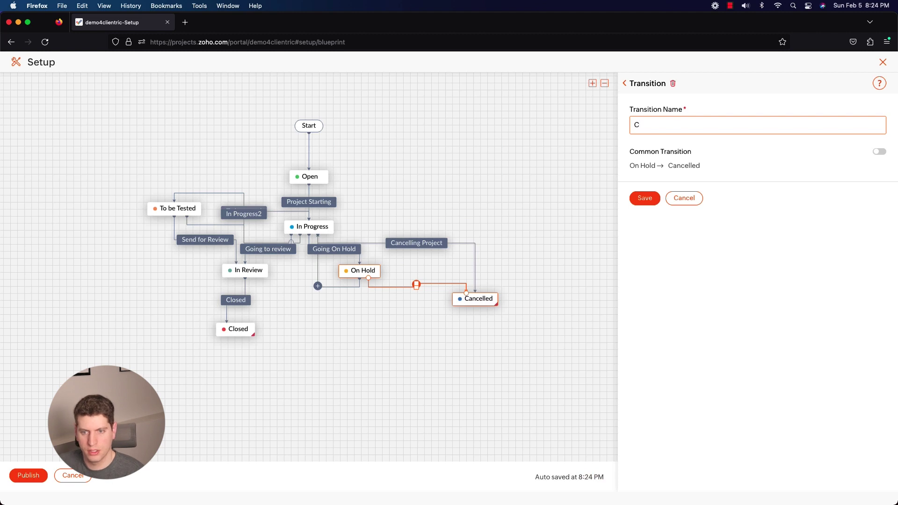
text(Cacnec)
key(BackSpace)
text(ncelling)
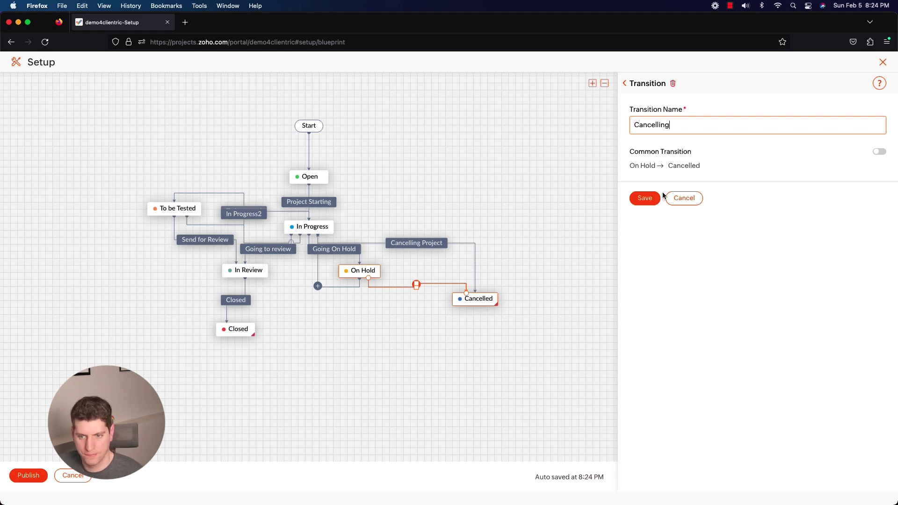
click(656, 198)
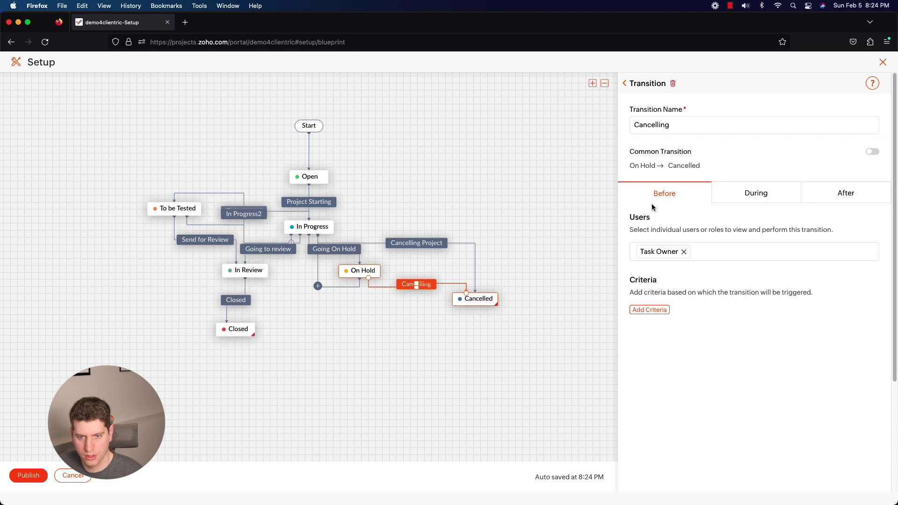
After publishing is blocked by unnamed transitions, add 'Back In Progress' from On Hold to In Progress.
click(28, 476)
click(358, 301)
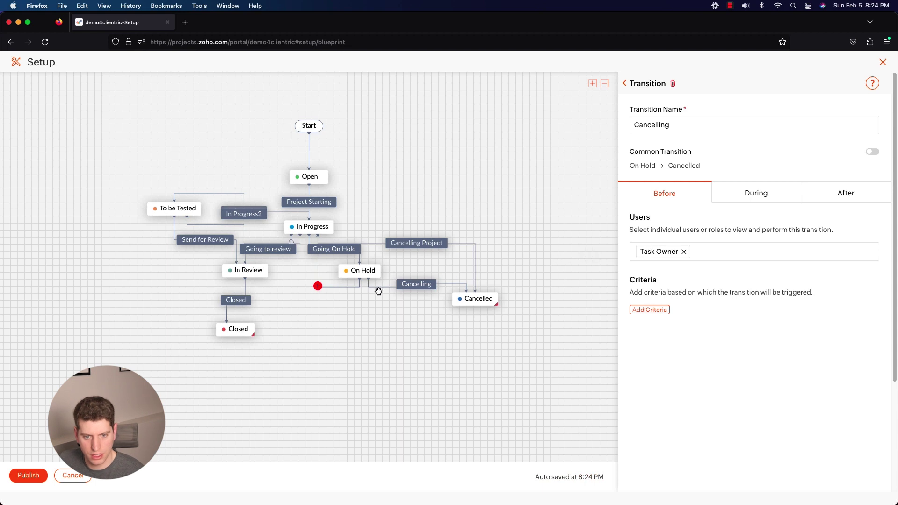
click(333, 255)
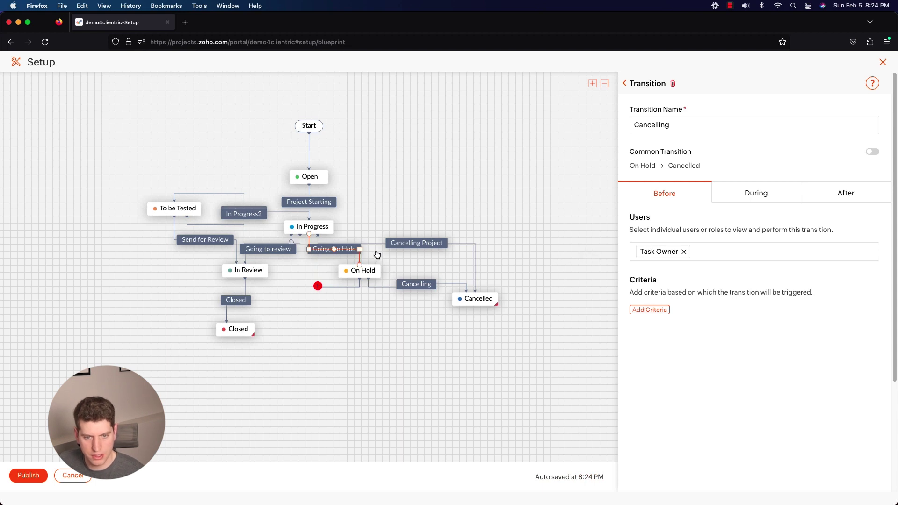
click(332, 290)
click(317, 286)
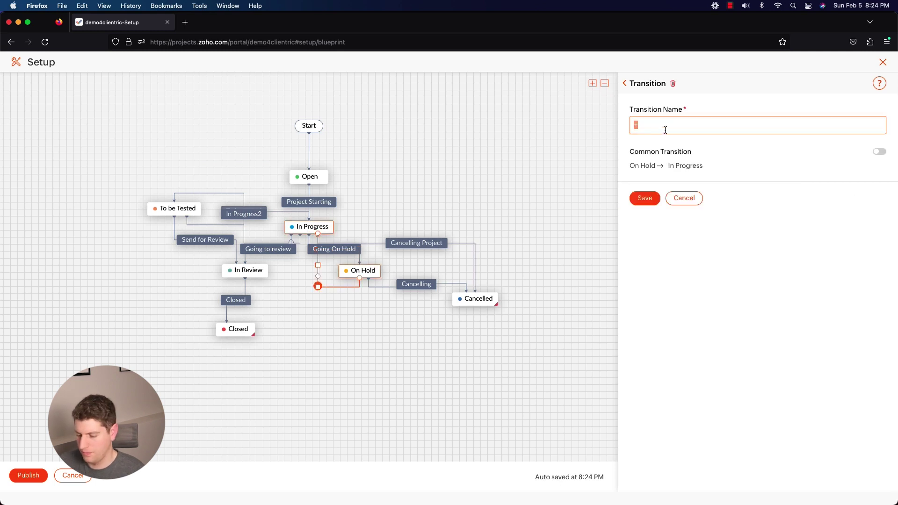
text(Back)
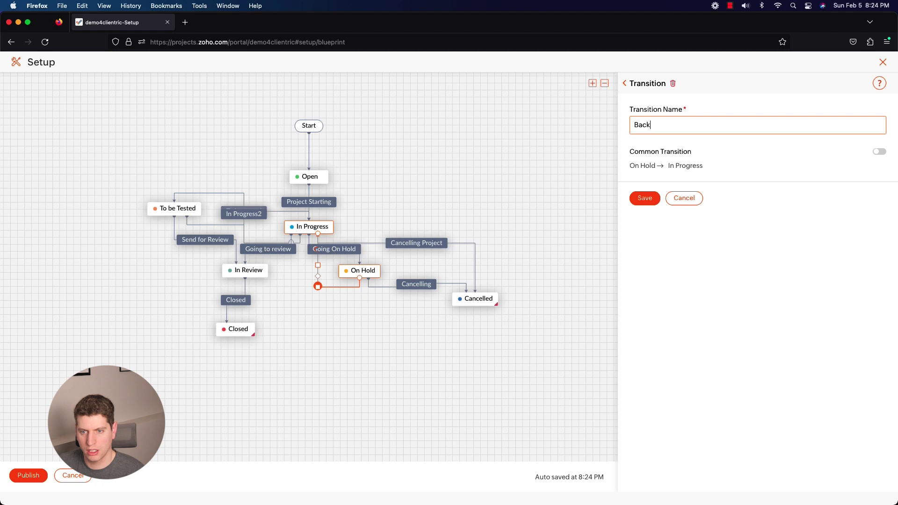
text( In Progress)
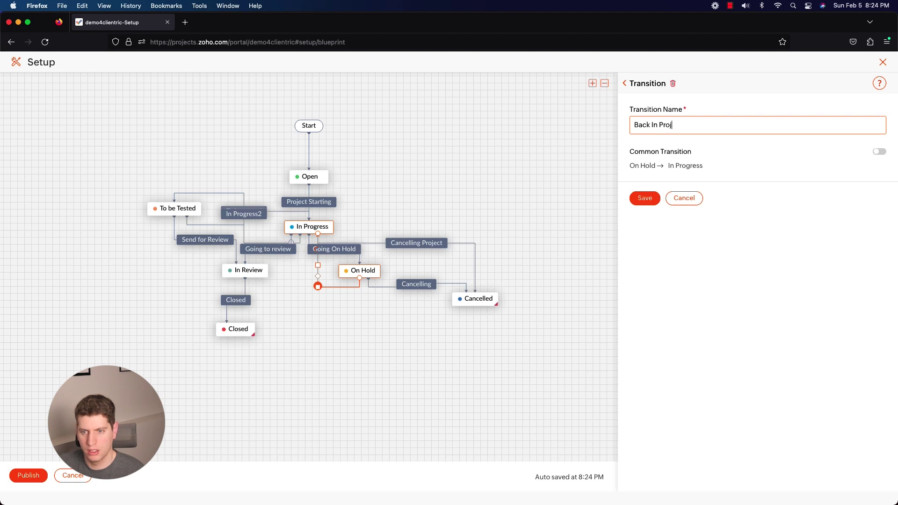
click(645, 198)
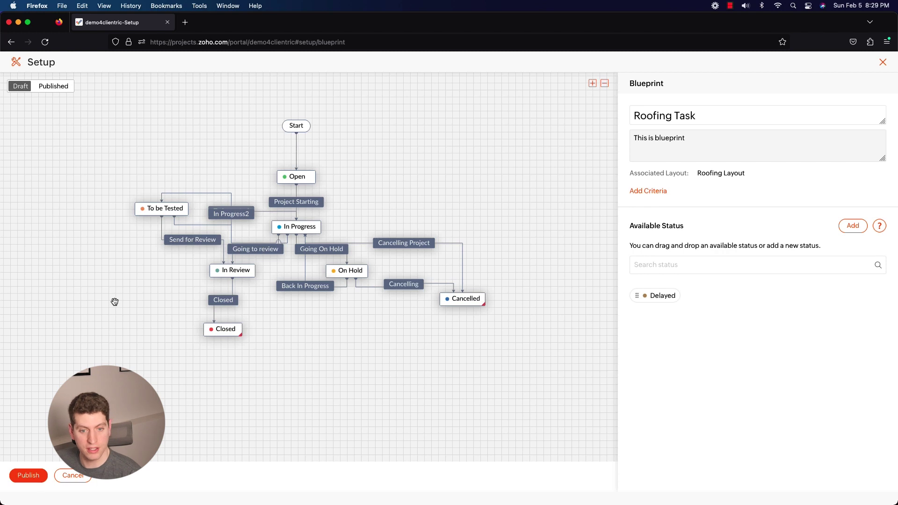
Publish the Roofing Task blueprint and go to the Doe Residence project's tasks.
click(29, 475)
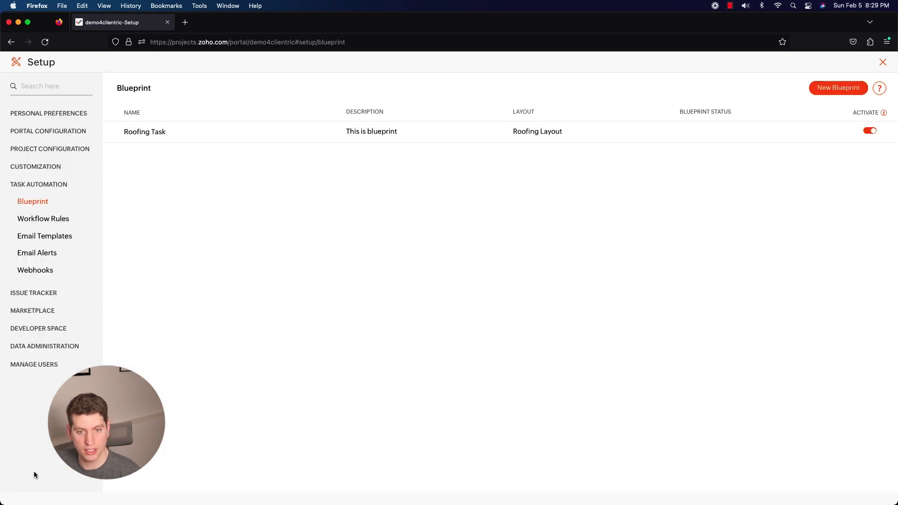
click(887, 63)
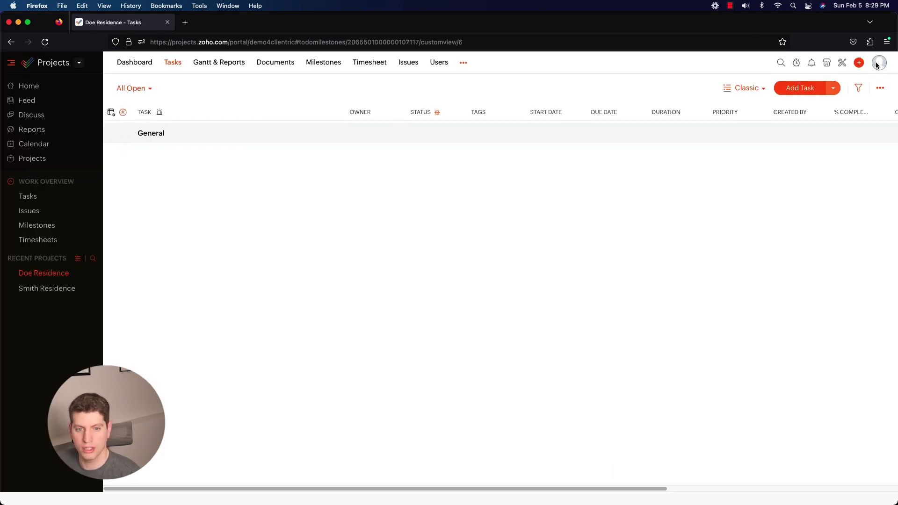
click(53, 274)
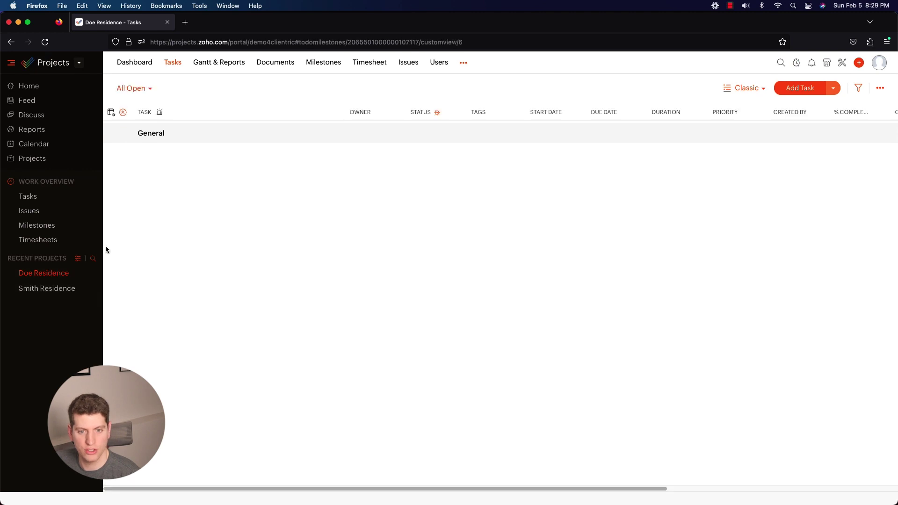
Create a task named 'test' with a project user as its owner.
click(797, 88)
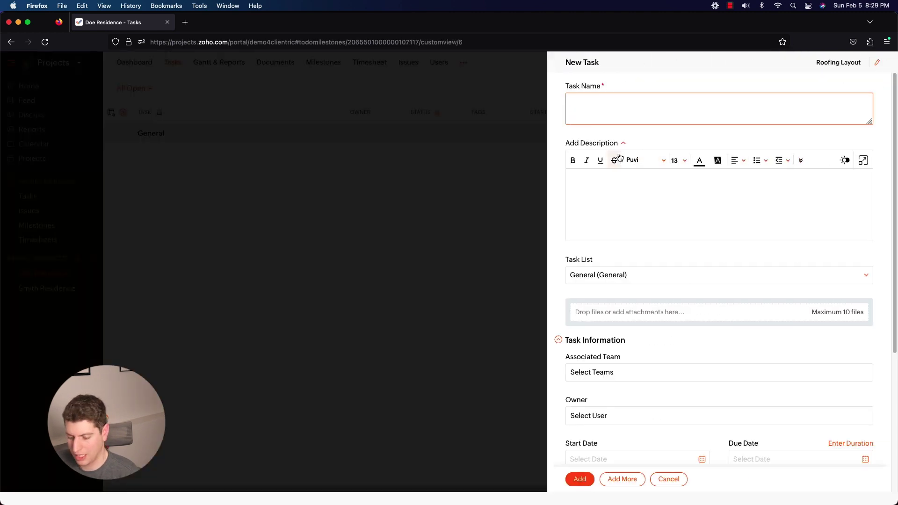
text(test)
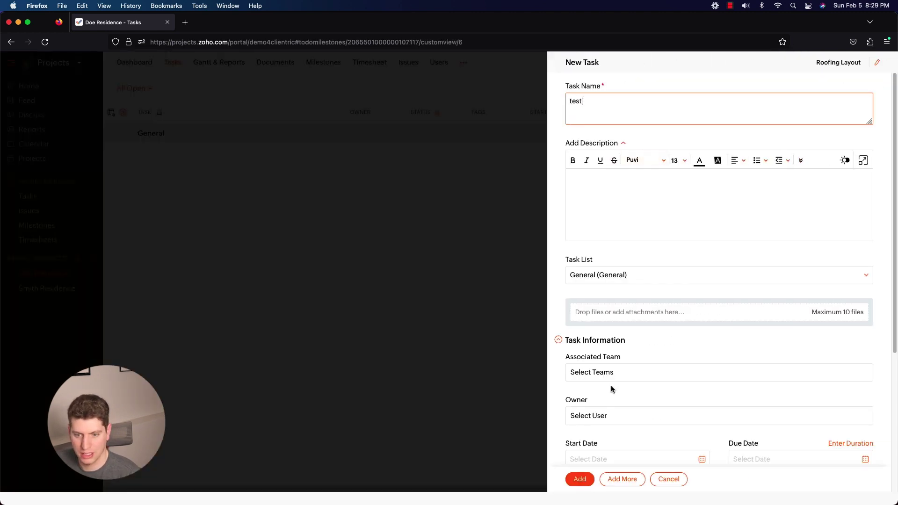
click(608, 416)
click(599, 447)
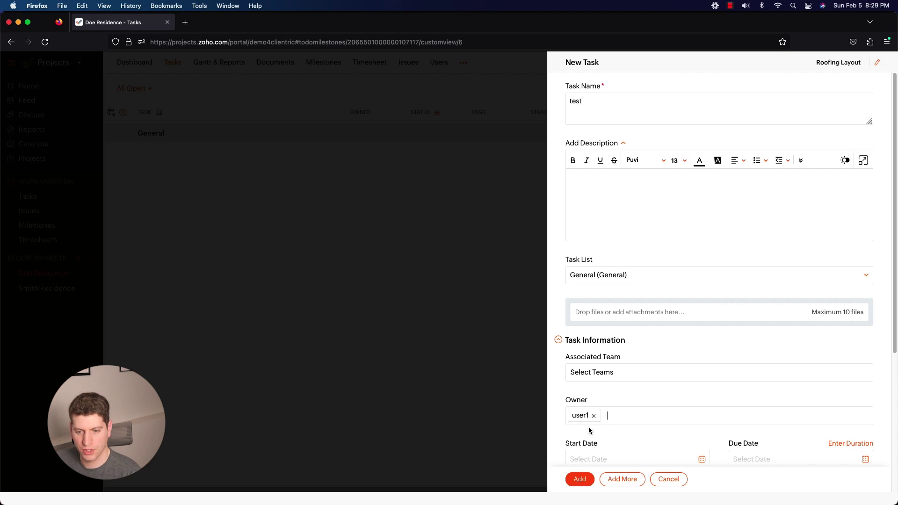
click(580, 479)
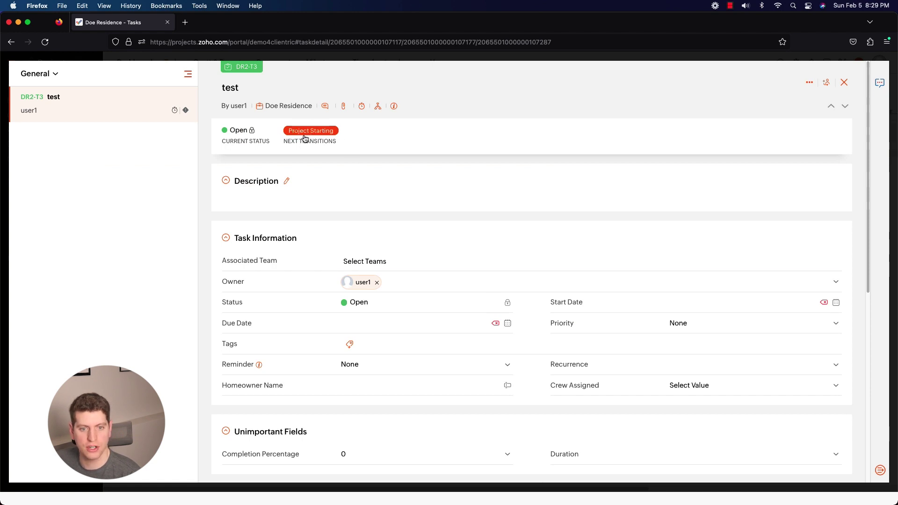
Apply the Project Starting, Going to review and Closed transitions to 'test', confirming each.
click(310, 133)
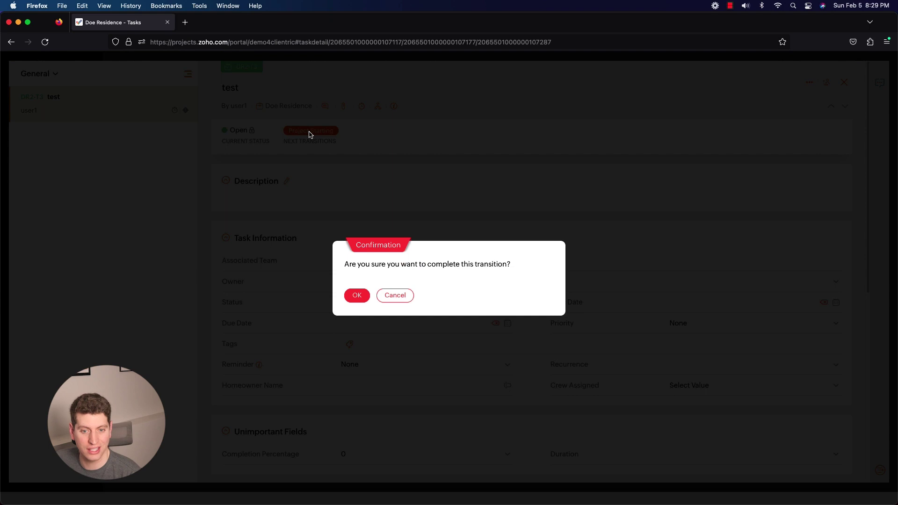
click(358, 294)
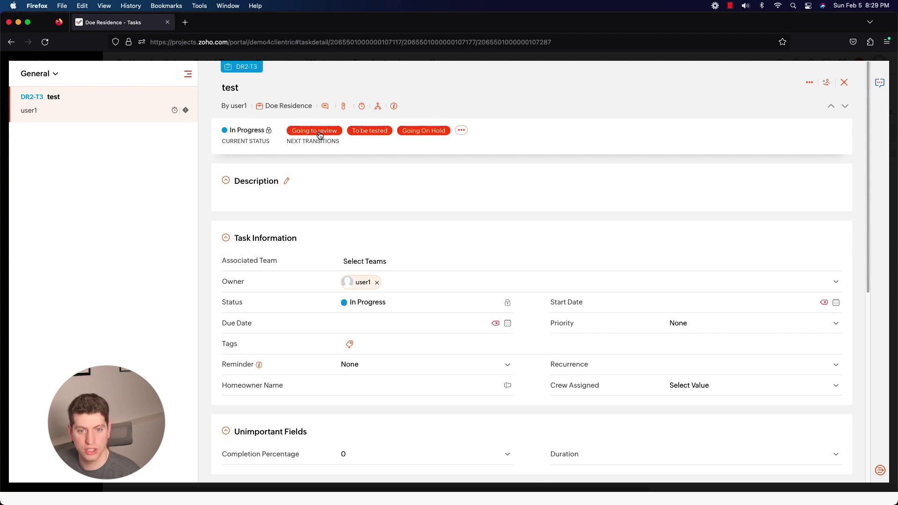
click(320, 135)
click(357, 294)
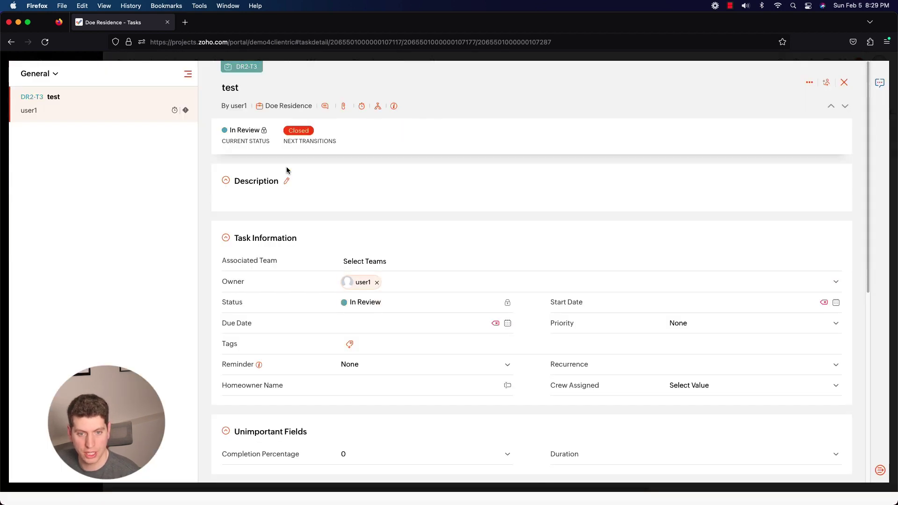
click(304, 133)
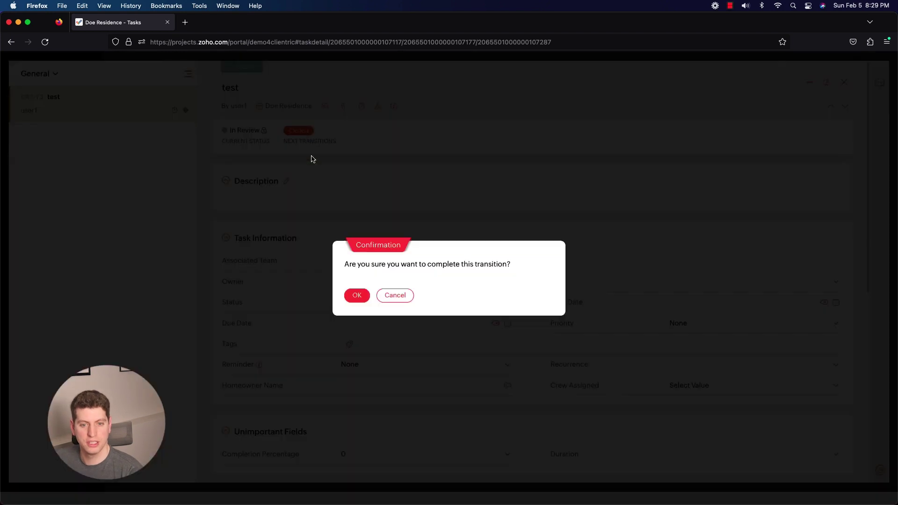
click(355, 294)
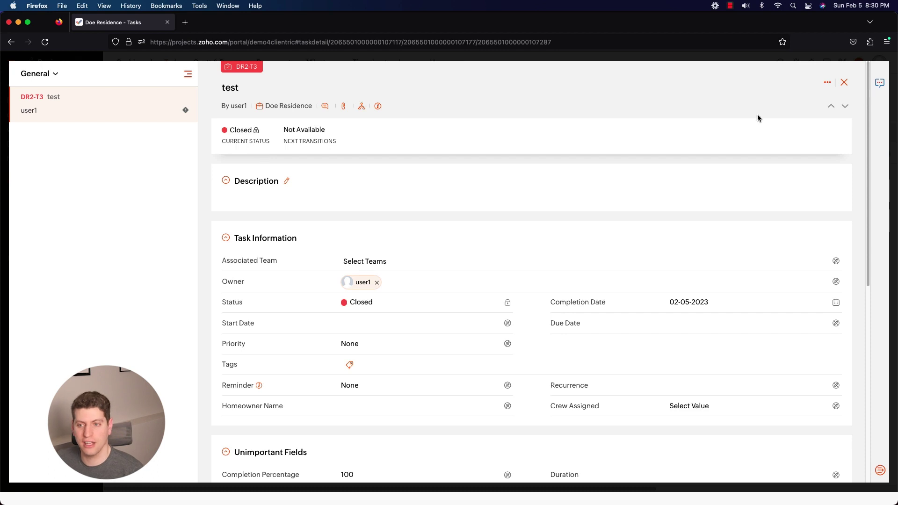
click(844, 82)
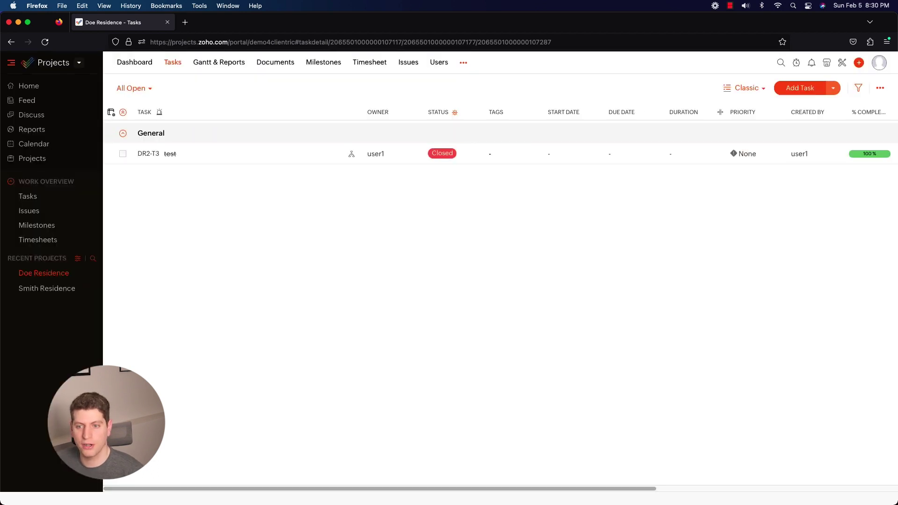
Switch the Doe Residence task list from Classic to Kanban and scroll across the status columns.
click(750, 89)
click(734, 139)
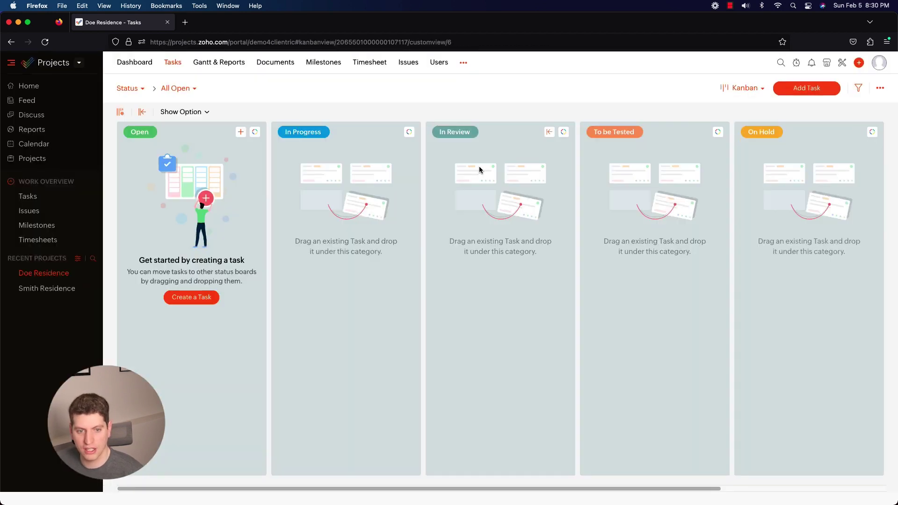
drag(337, 488, 321, 411)
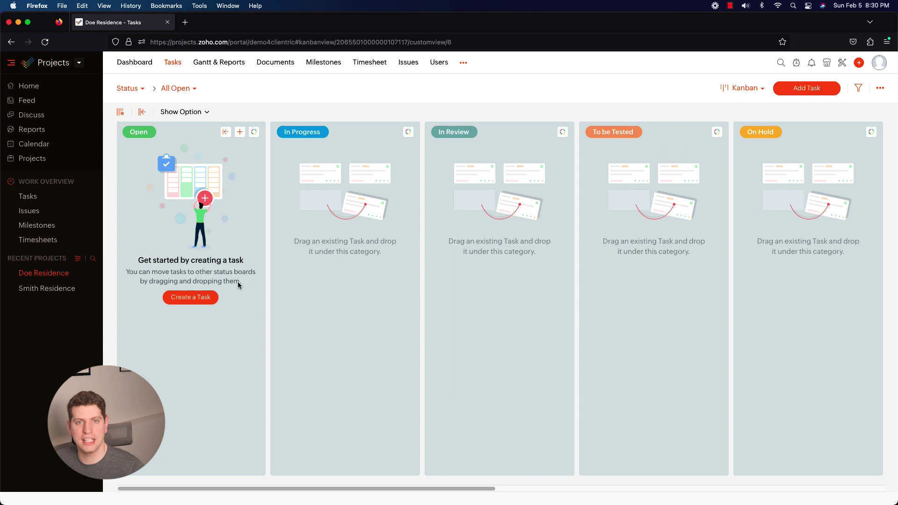